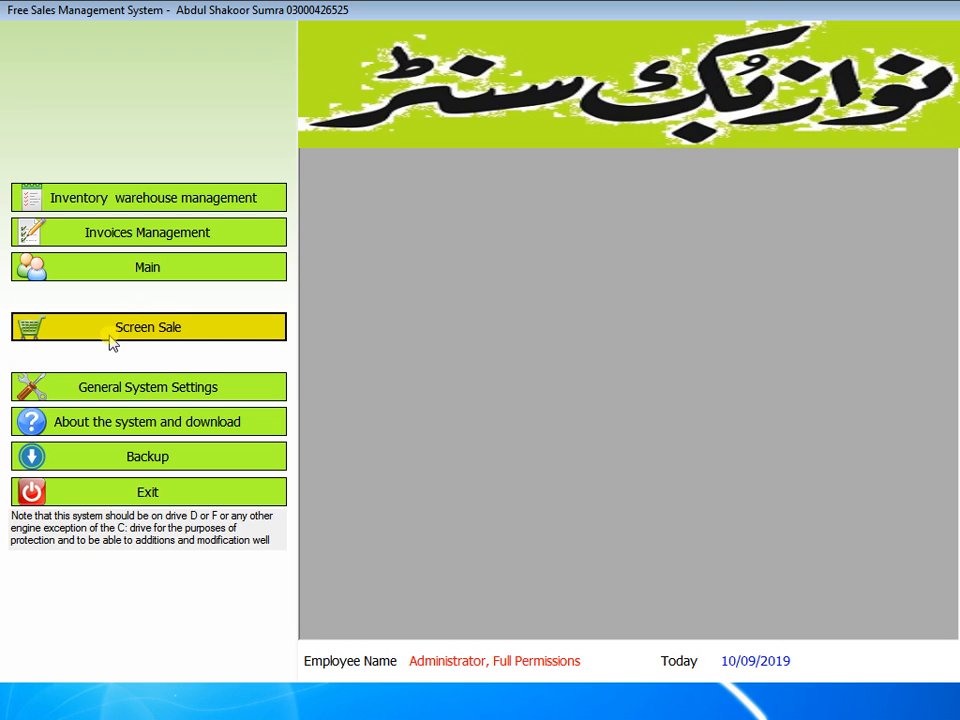
Open the sale screen and start a new invoice
{"action": "left_click", "coordinate": [154, 333]}
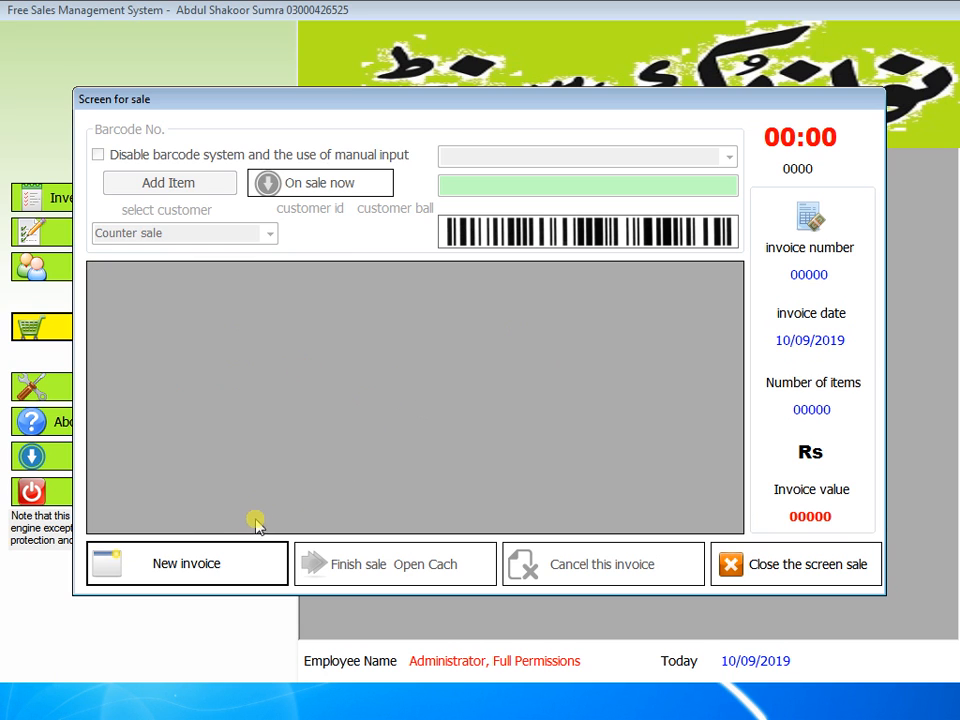
{"action": "left_click", "coordinate": [193, 561]}
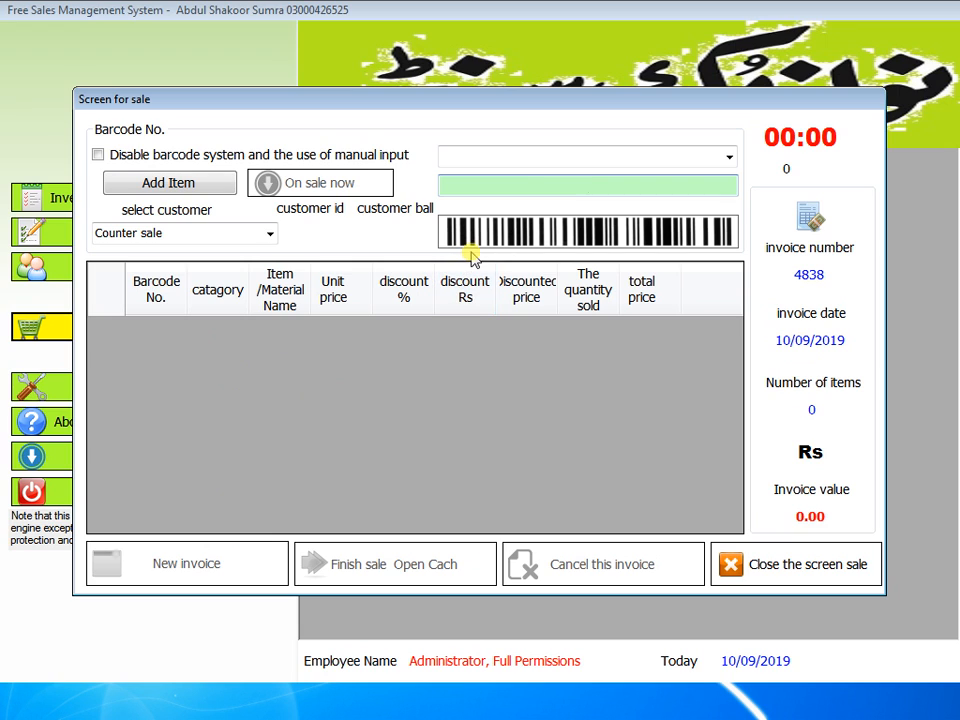
Add the item "dogar cadet guide" to the invoice and widen the item name column to show the full title
{"action": "left_click", "coordinate": [527, 181]}
{"action": "left_click", "coordinate": [596, 157]}
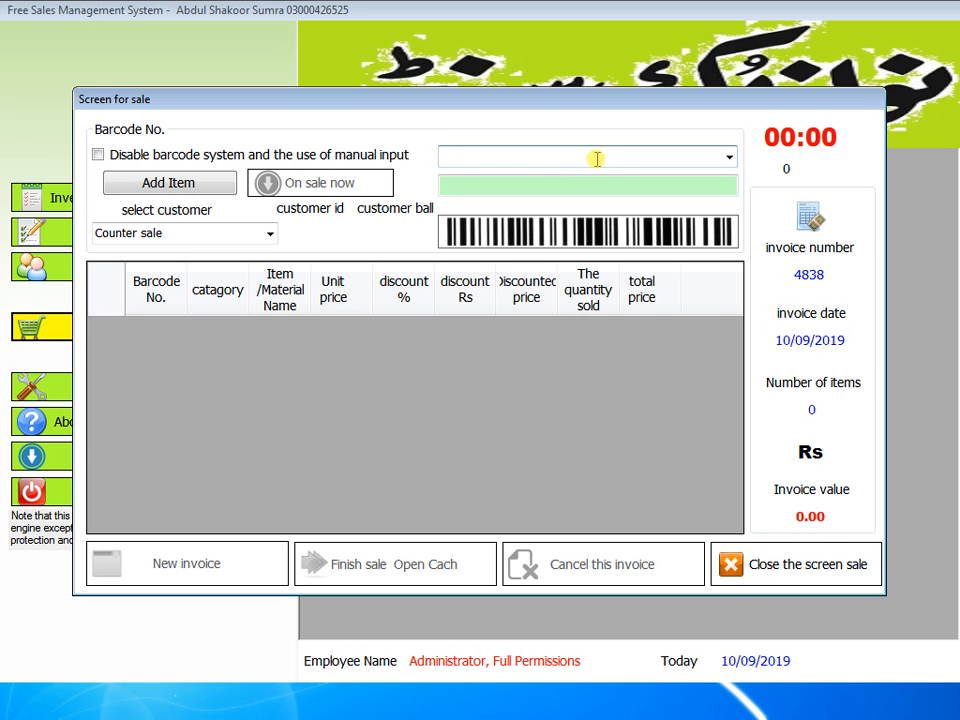
{"action": "type", "text": "dogar air man"}
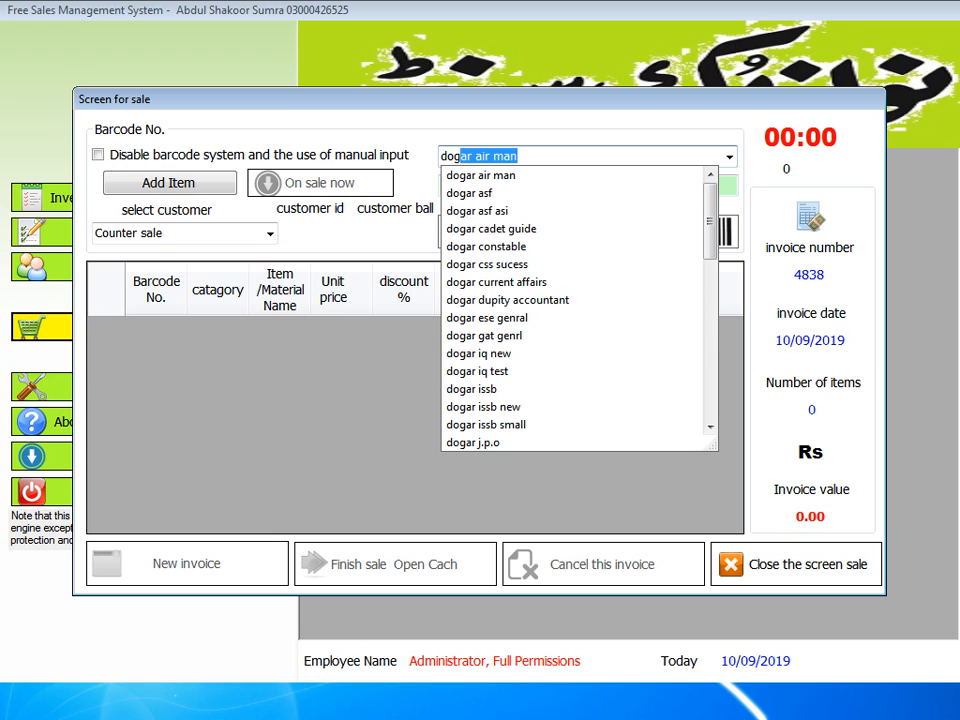
{"action": "key", "text": "Down"}
{"action": "key", "text": "Down"}
{"action": "key", "text": "Down"}
{"action": "key", "text": "Down"}
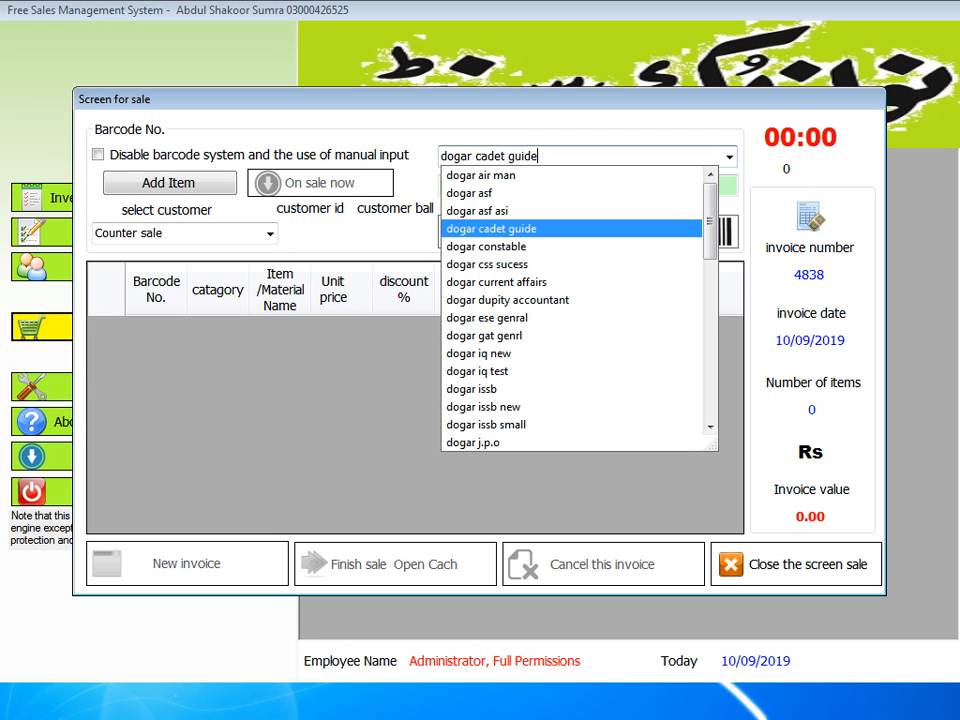
{"action": "key", "text": "Return"}
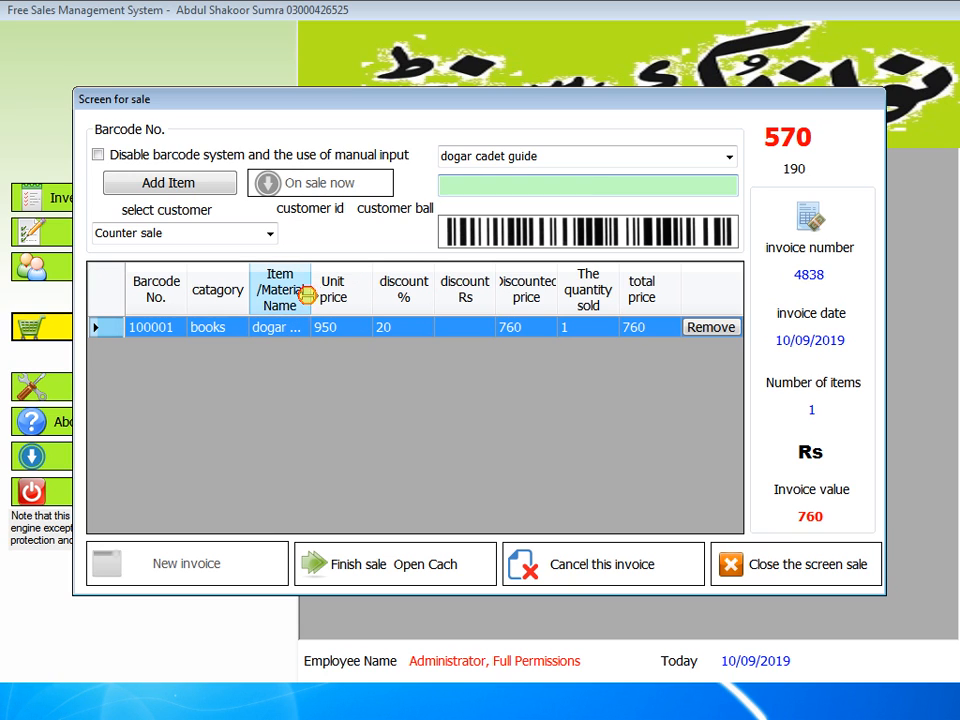
{"action": "left_click_drag", "start_coordinate": [311, 293], "coordinate": [365, 294]}
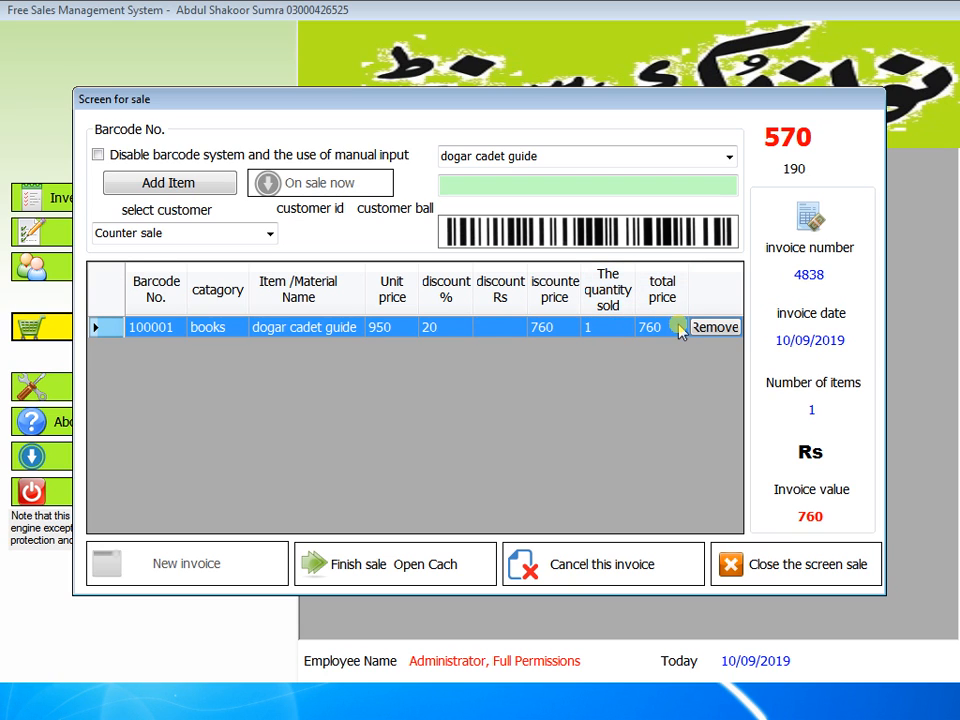
Set the dogar cadet guide's discount to 30 percent plus a further 15 Rs
{"action": "double_click", "coordinate": [440, 329]}
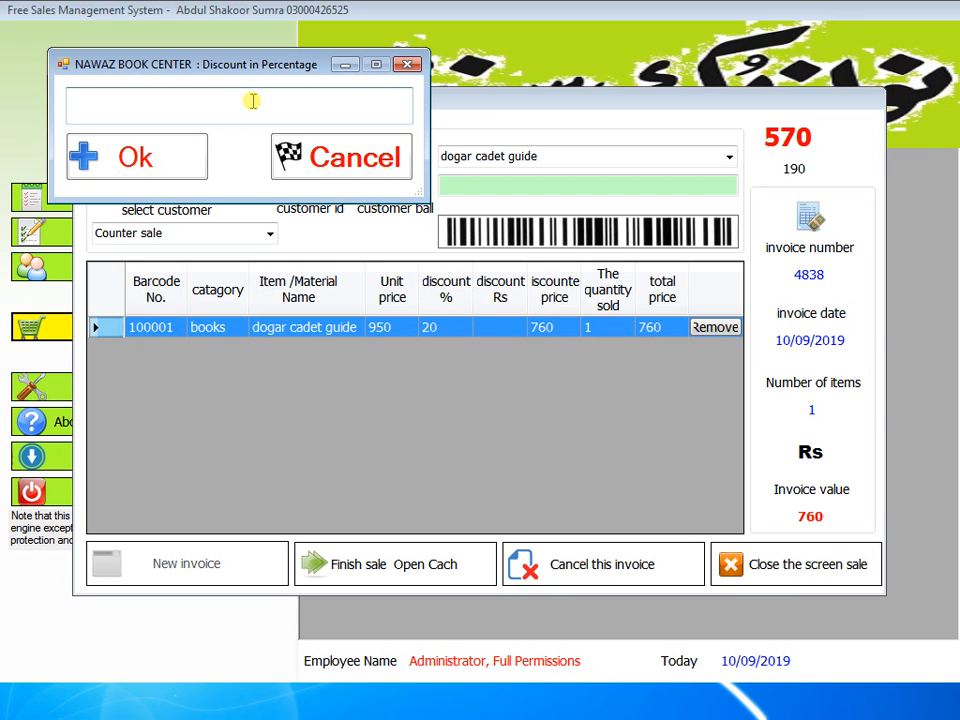
{"action": "type", "text": "30"}
{"action": "left_click", "coordinate": [150, 151]}
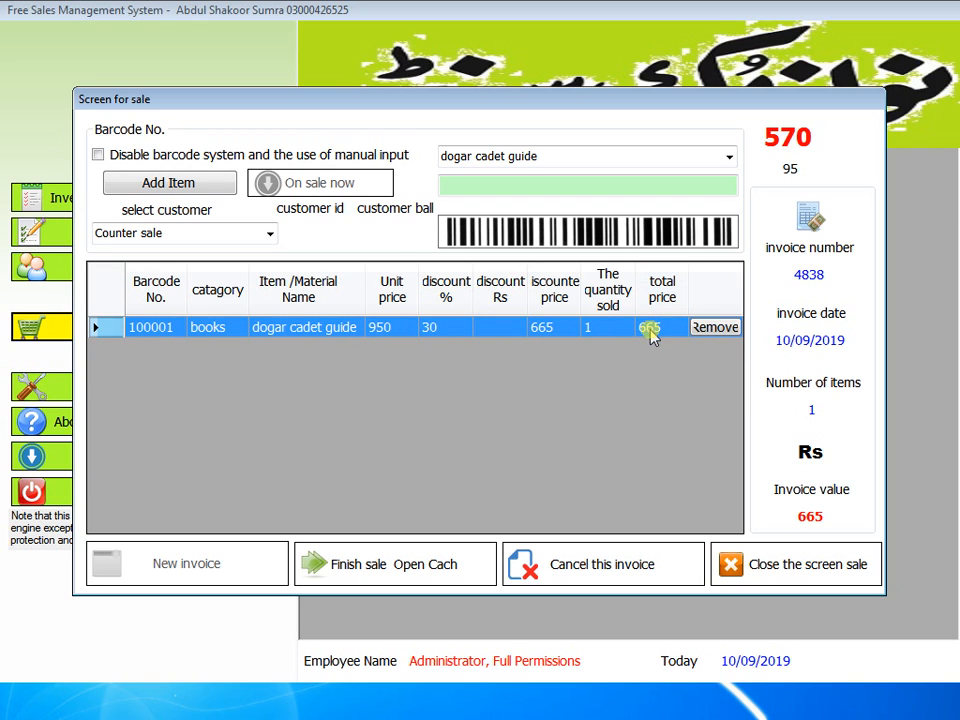
{"action": "left_click", "coordinate": [500, 328]}
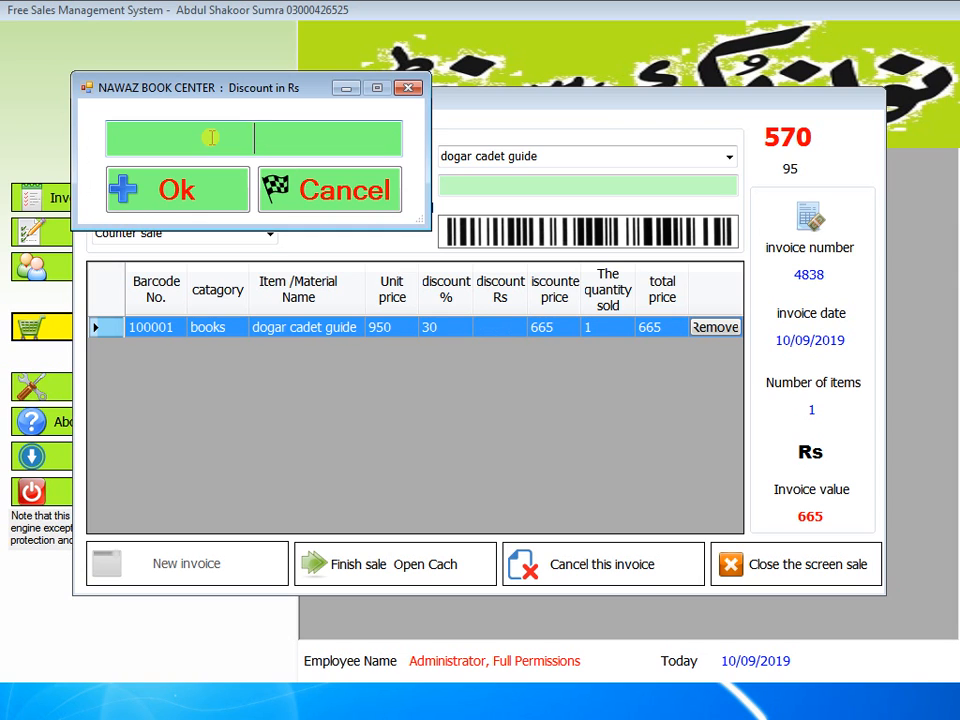
{"action": "type", "text": "15"}
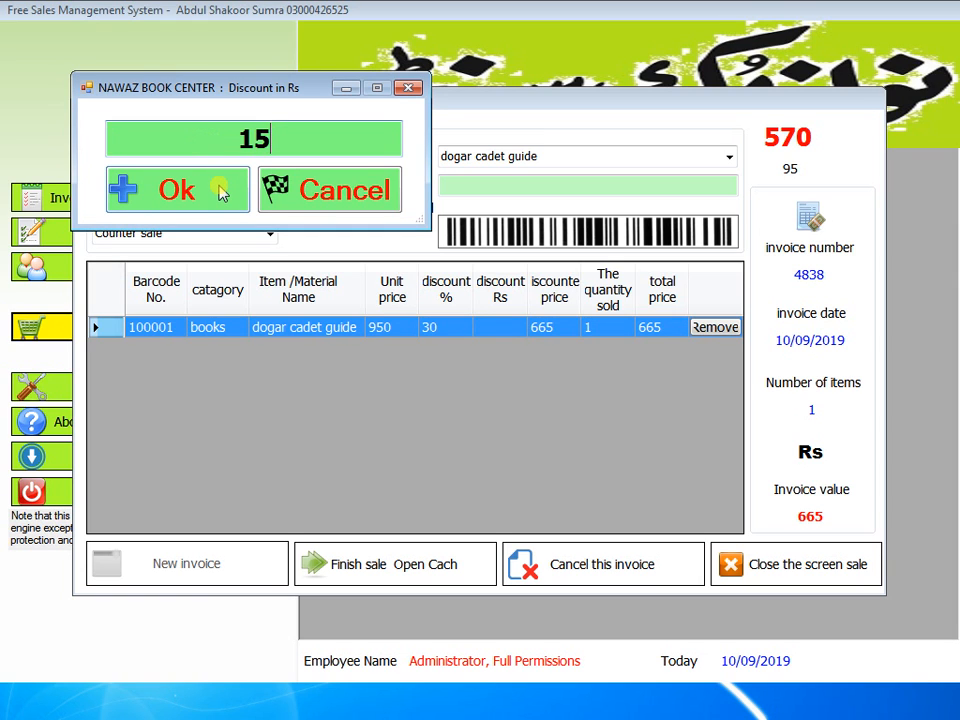
{"action": "left_click", "coordinate": [220, 193]}
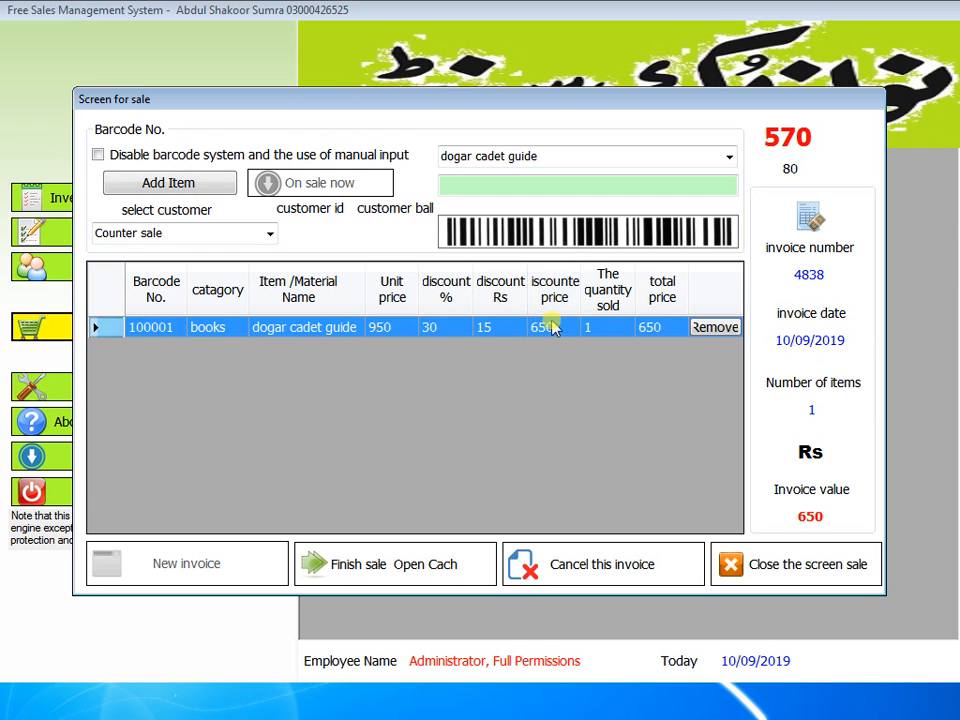
Set the quantity sold of the dogar cadet guide to 10
{"action": "left_click", "coordinate": [604, 328]}
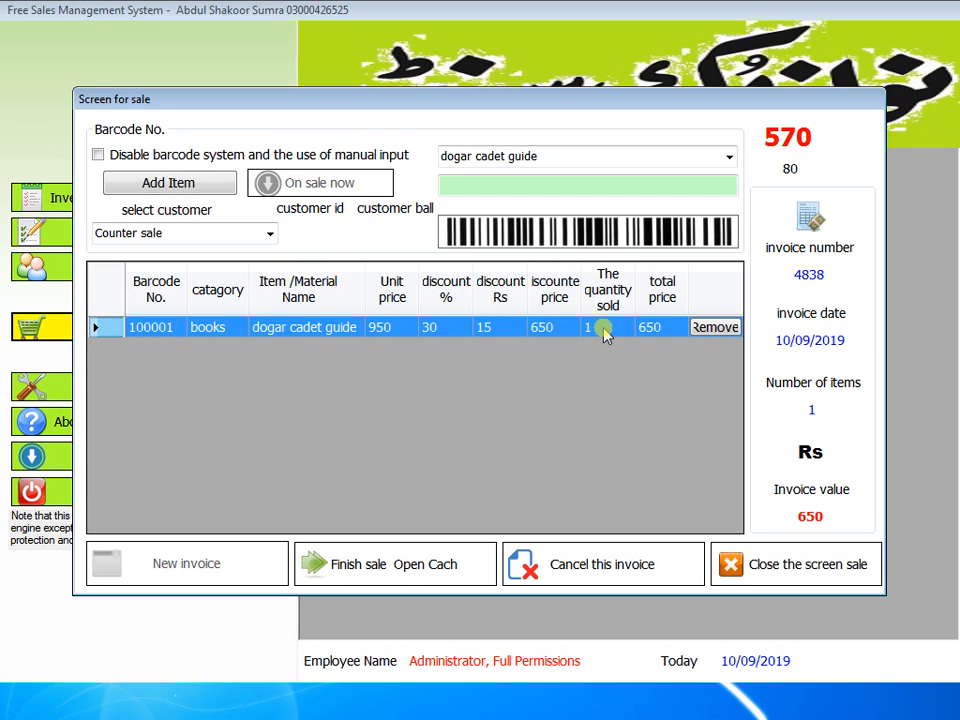
{"action": "double_click", "coordinate": [604, 328]}
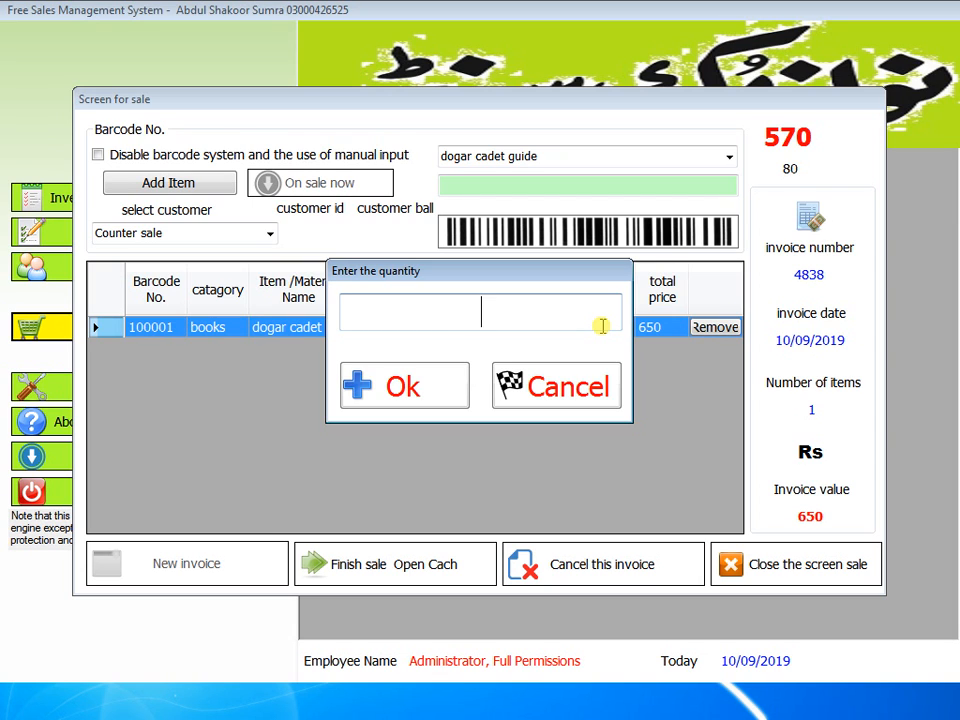
{"action": "type", "text": "10"}
{"action": "key", "text": "Return"}
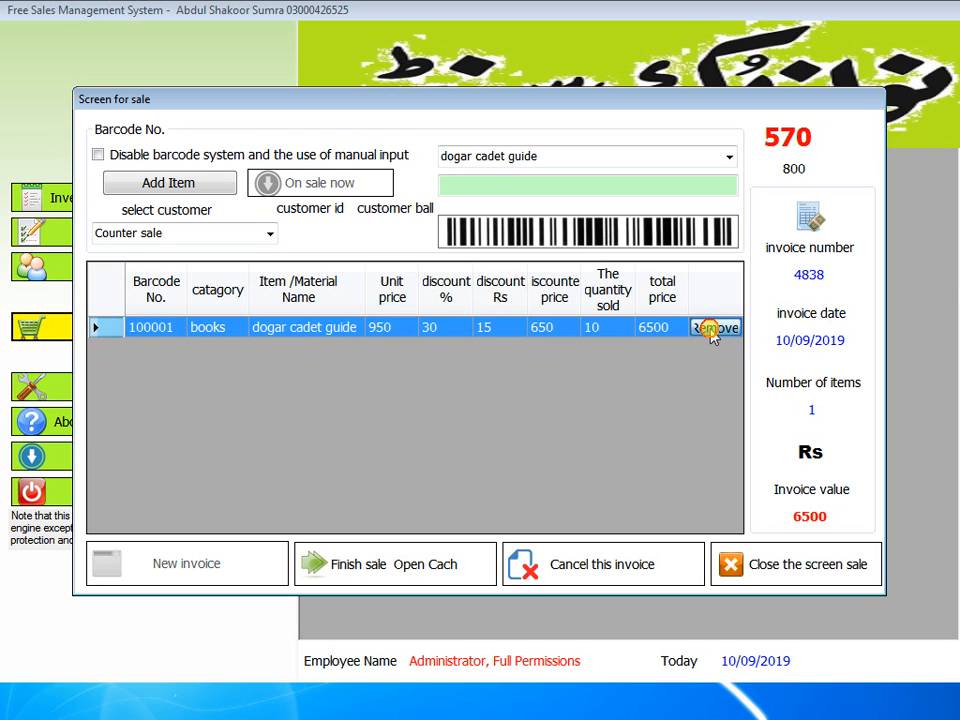
Remove the dogar cadet guide from the invoice and confirm the cancellation of its sale
{"action": "left_click", "coordinate": [712, 332]}
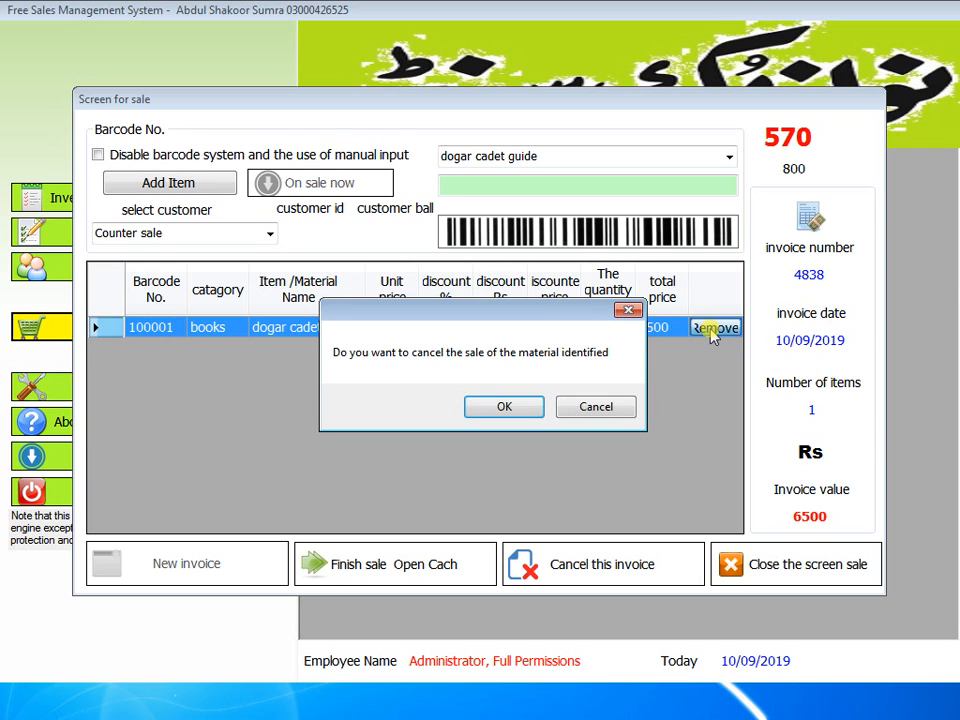
{"action": "left_click", "coordinate": [515, 405]}
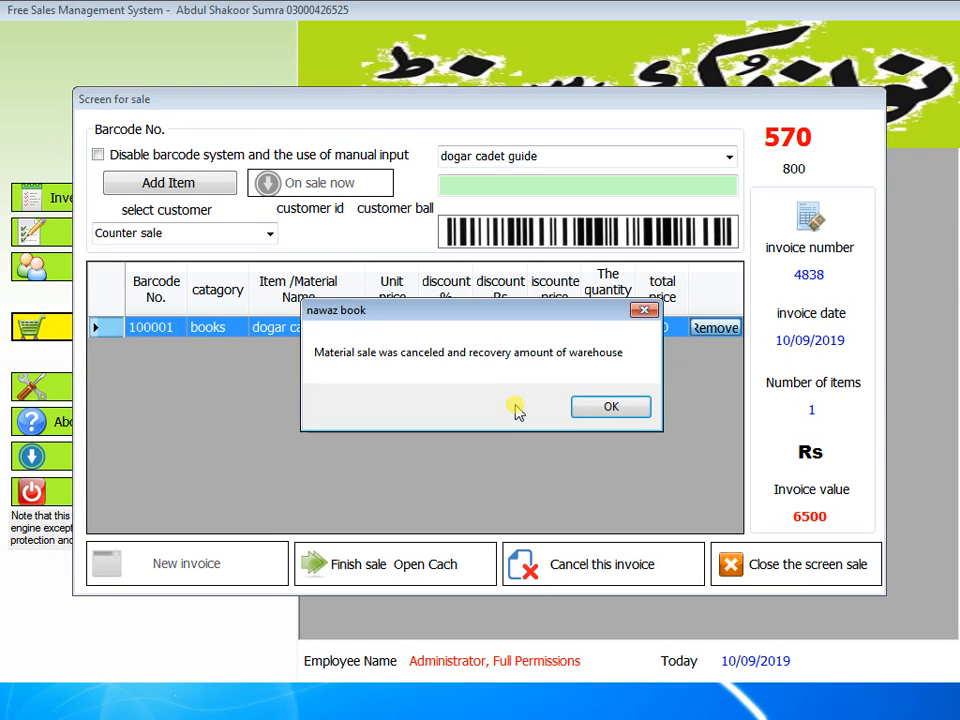
{"action": "left_click", "coordinate": [605, 407]}
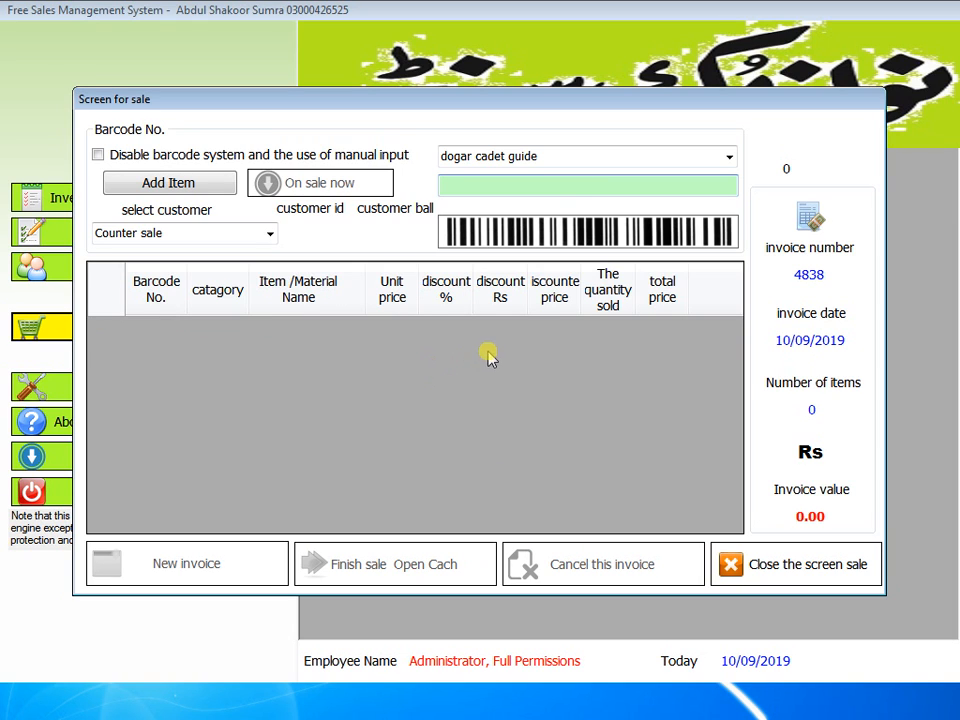
Add "dogar cadet guide" to the emptied invoice again by searching for its name
{"action": "left_click", "coordinate": [579, 155]}
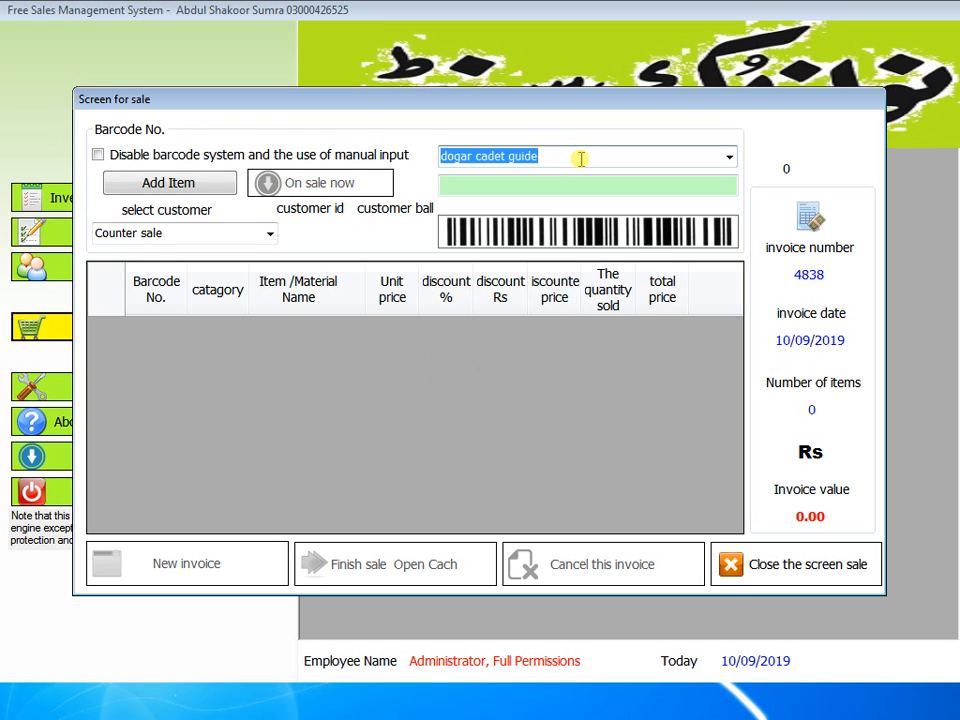
{"action": "type", "text": "d"}
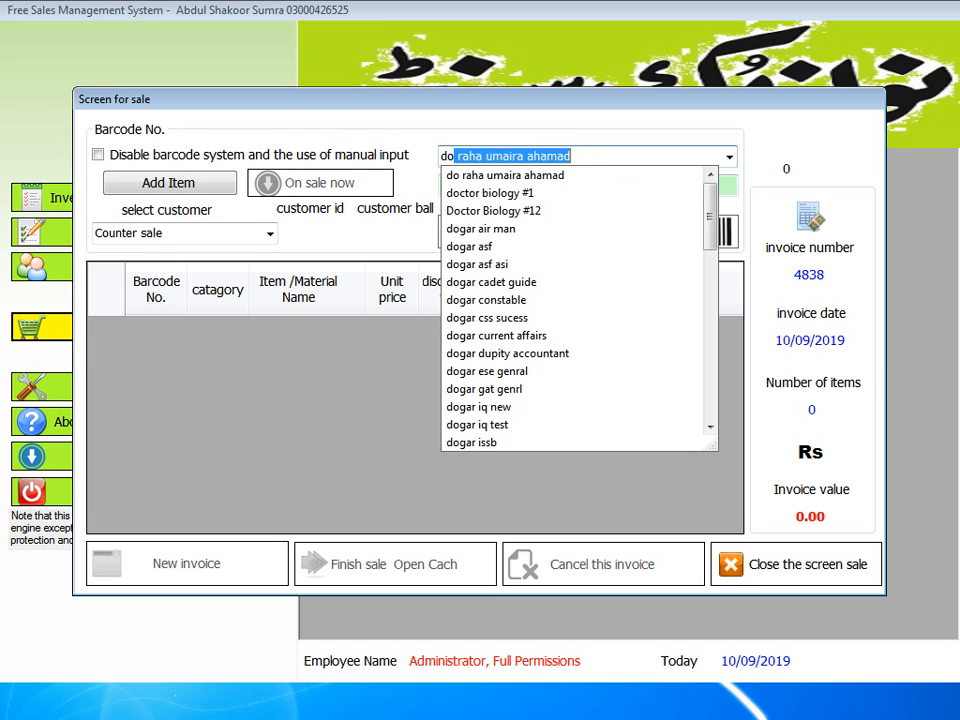
{"action": "type", "text": "ogar "}
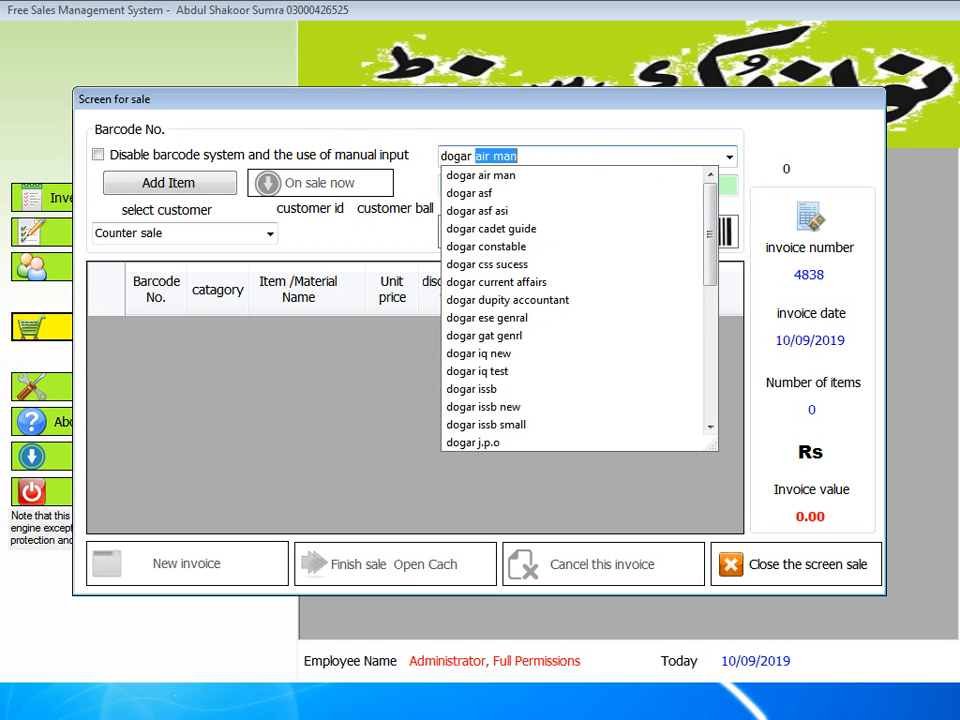
{"action": "type", "text": "cadet guide"}
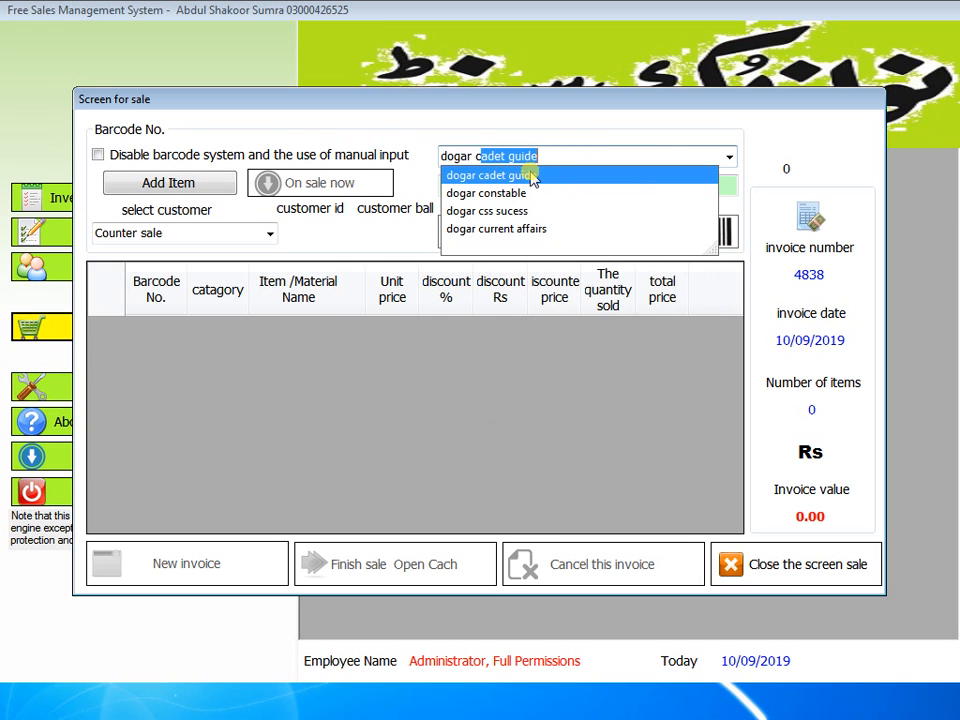
{"action": "left_click", "coordinate": [467, 176]}
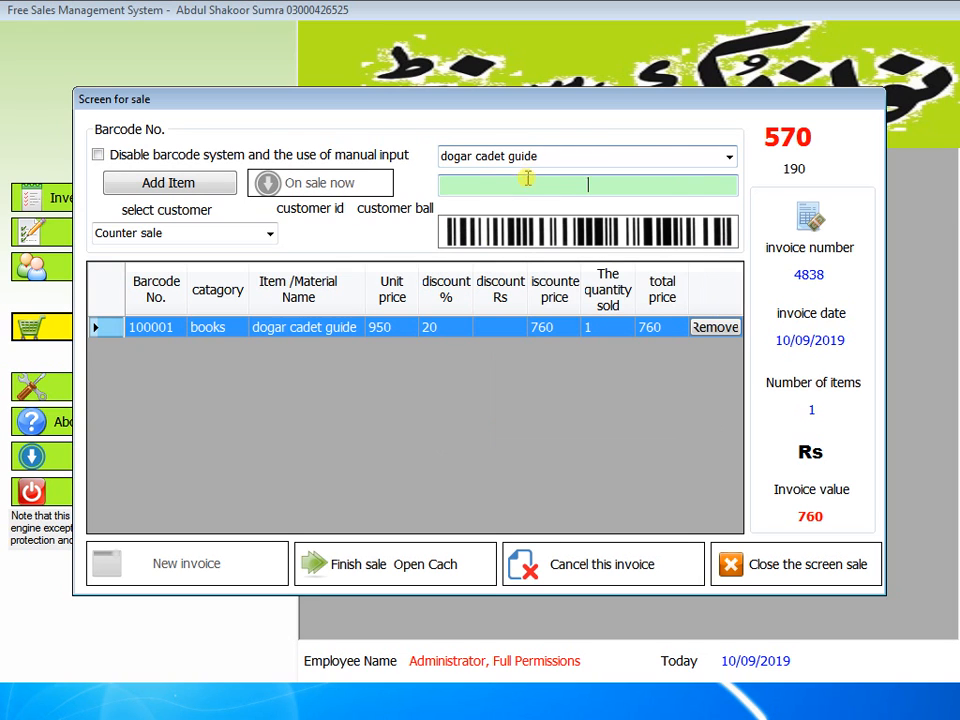
Give the re-added book a 30 percent discount and a 15 Rs discount
{"action": "left_click", "coordinate": [454, 327]}
{"action": "type", "text": "0"}
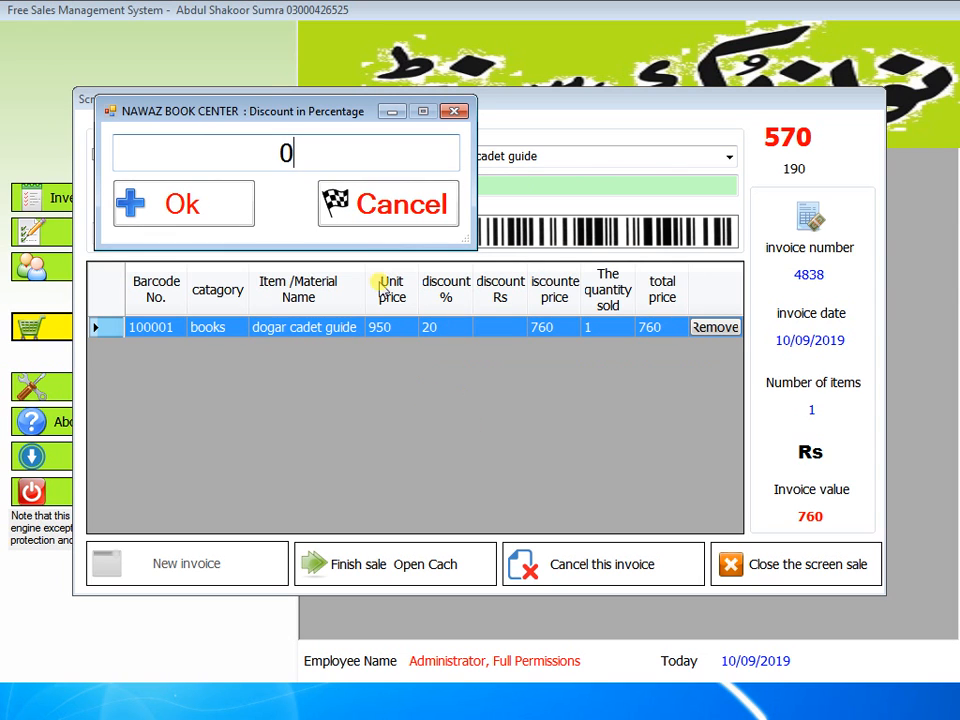
{"action": "double_click", "coordinate": [281, 158]}
{"action": "type", "text": "30"}
{"action": "key", "text": "Return"}
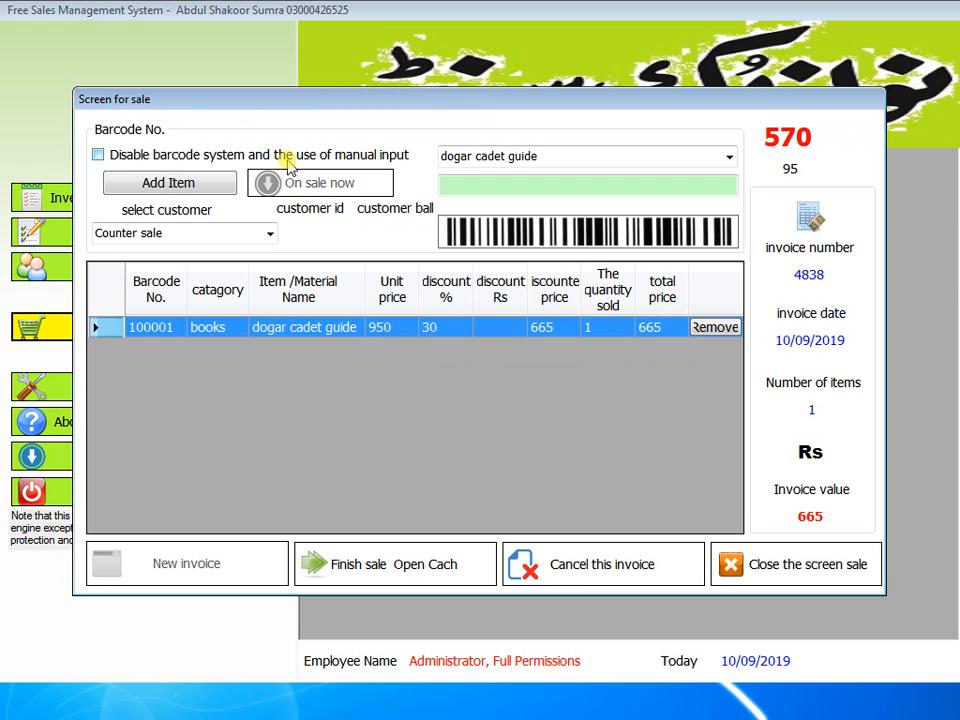
{"action": "left_click", "coordinate": [499, 327]}
{"action": "type", "text": "15"}
{"action": "key", "text": "Return"}
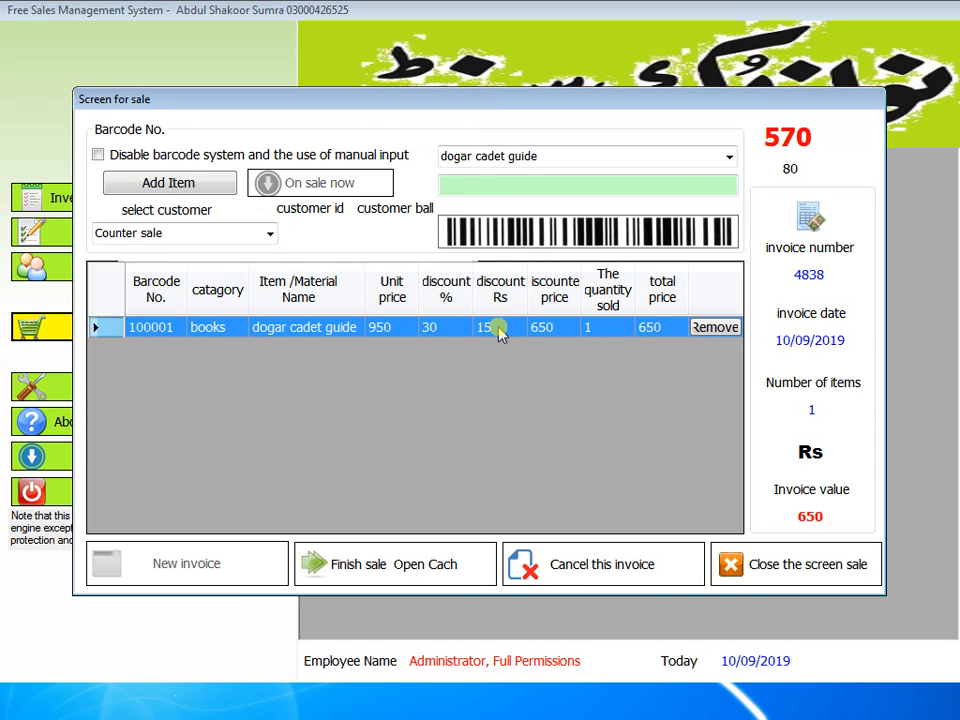
Change the re-added book's quantity sold to 10
{"action": "left_click", "coordinate": [605, 341]}
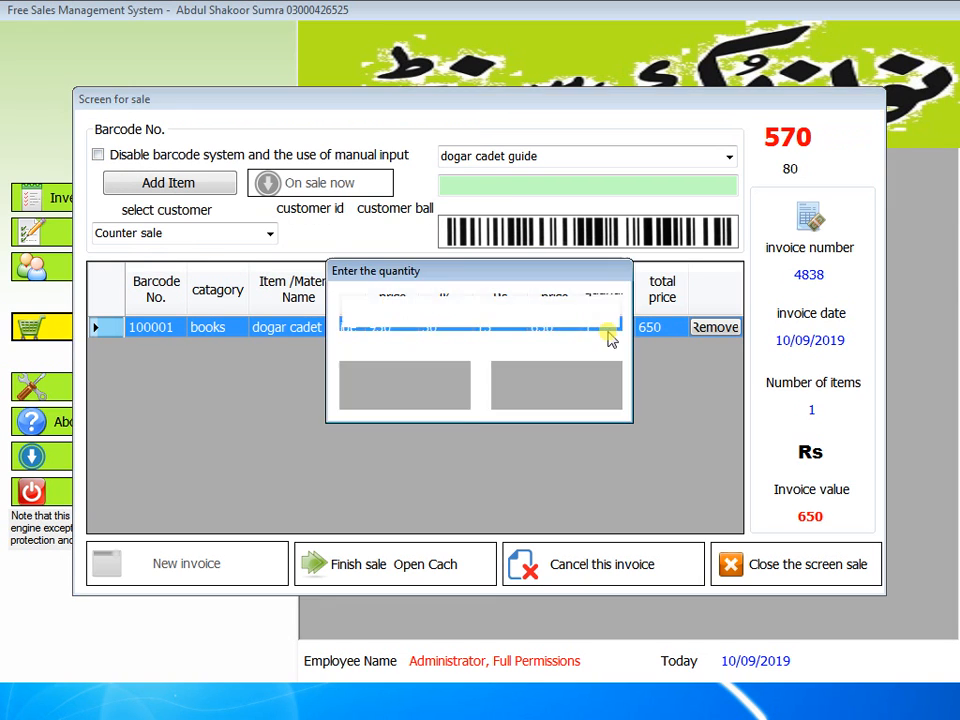
{"action": "type", "text": "10"}
{"action": "key", "text": "Return"}
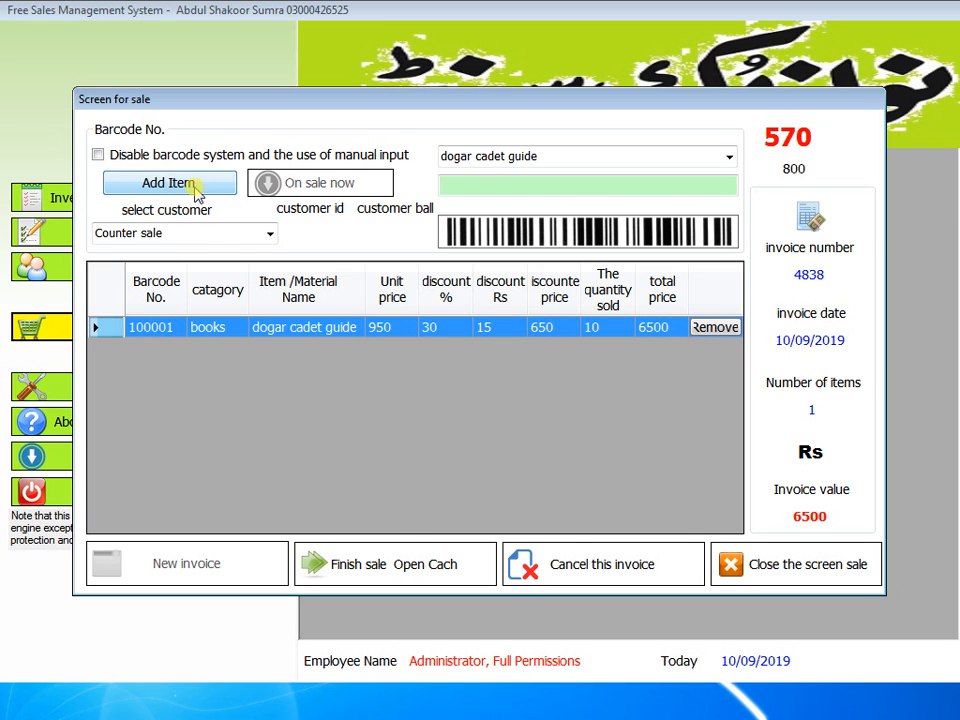
View the form for adding a new item and close it without adding anything
{"action": "left_click", "coordinate": [197, 188]}
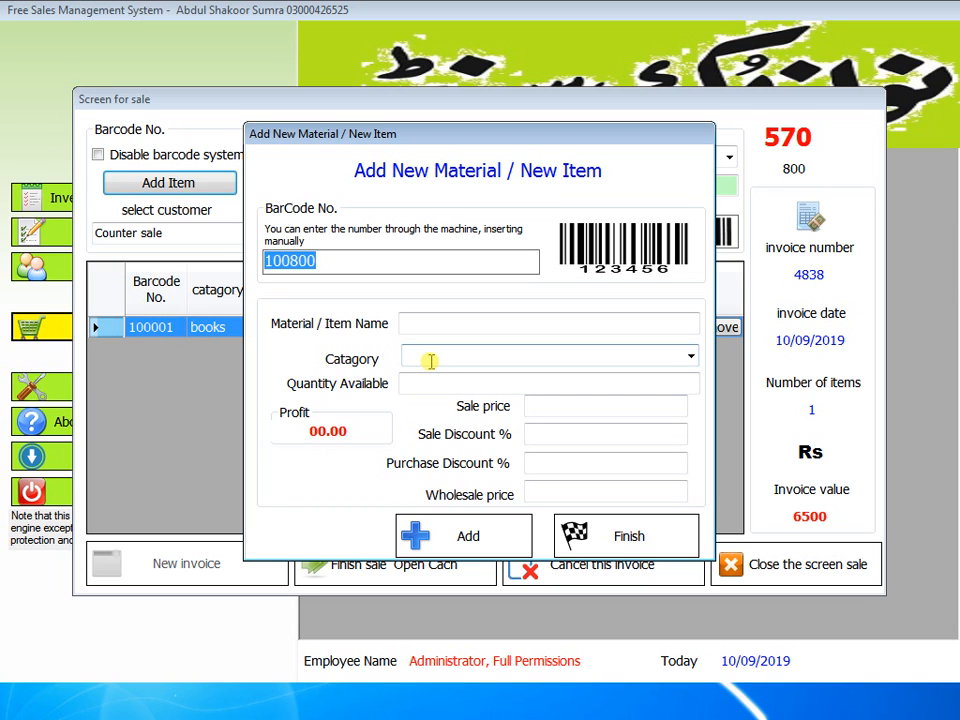
{"action": "left_click", "coordinate": [599, 536]}
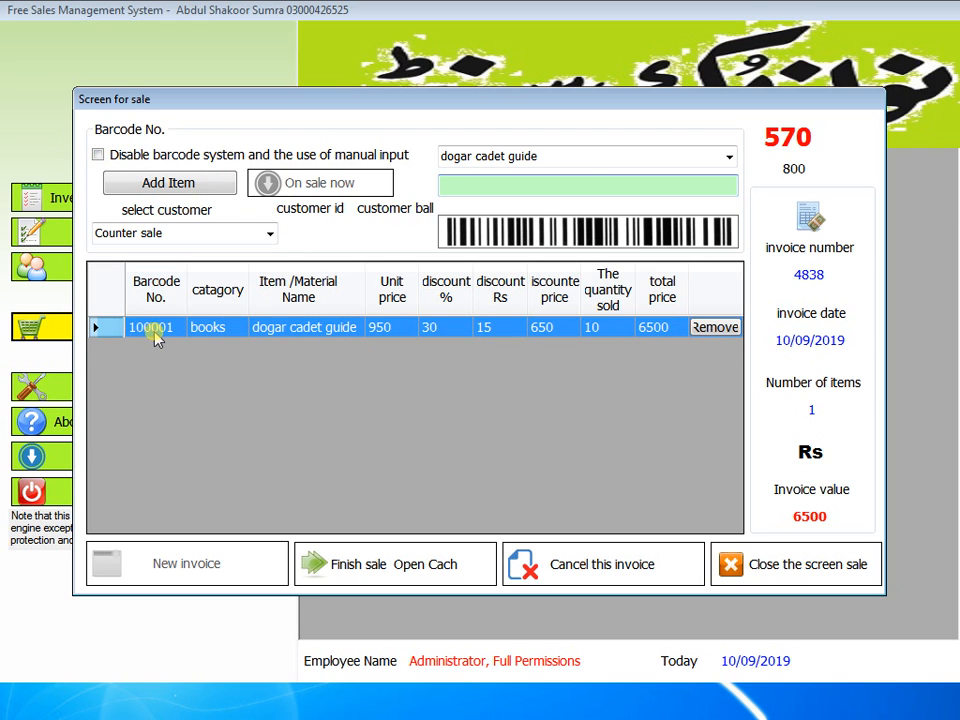
Cancel the sale of the dogar cadet guide again so that its line is removed from the invoice
{"action": "left_click", "coordinate": [700, 330]}
{"action": "left_click", "coordinate": [470, 405]}
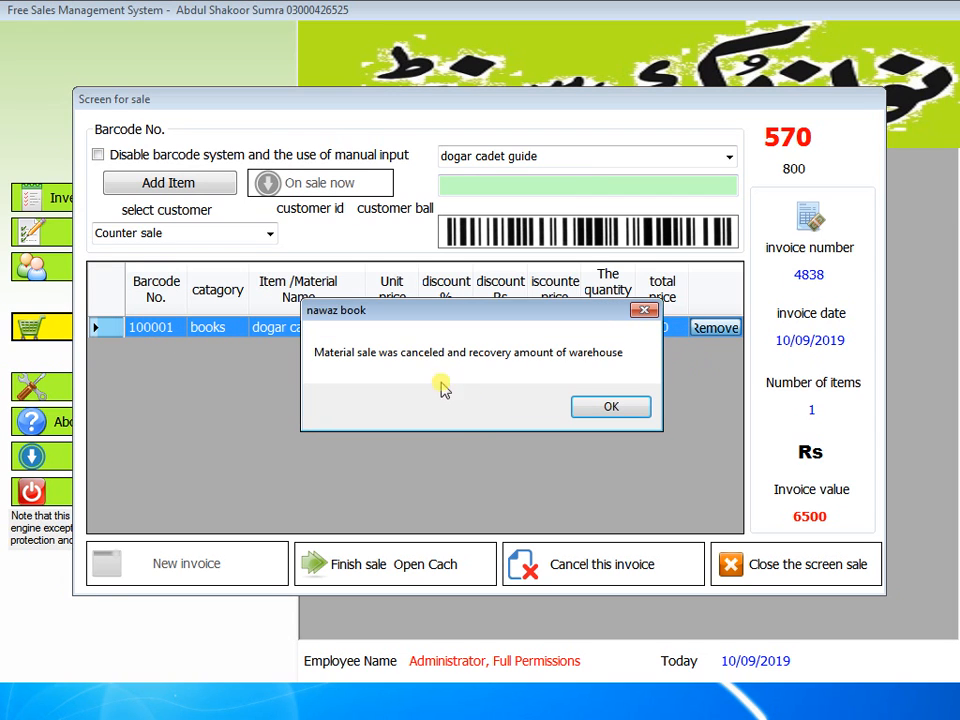
{"action": "left_click", "coordinate": [612, 407]}
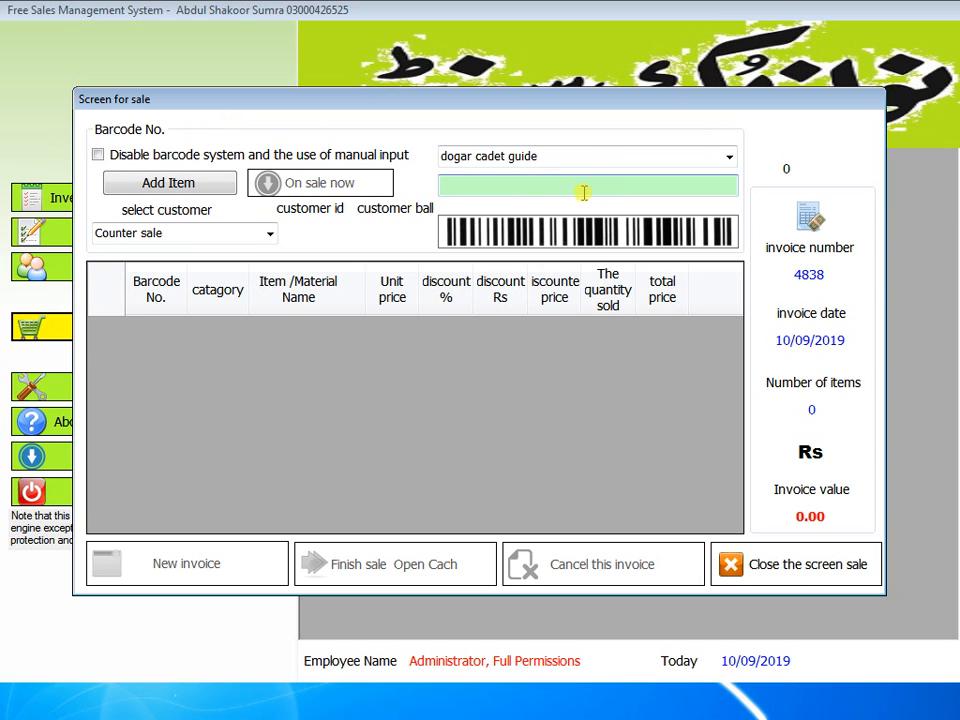
Try to add an item to the invoice by entering 10 as its barcode number
{"action": "type", "text": "10"}
{"action": "key", "text": "Return"}
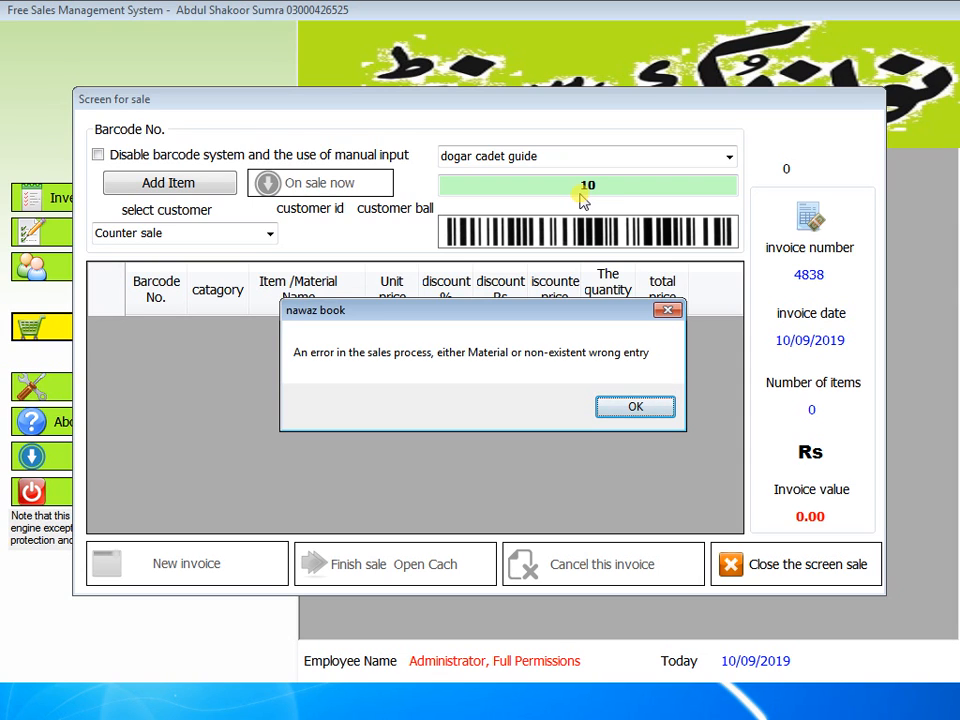
{"action": "left_click", "coordinate": [623, 414]}
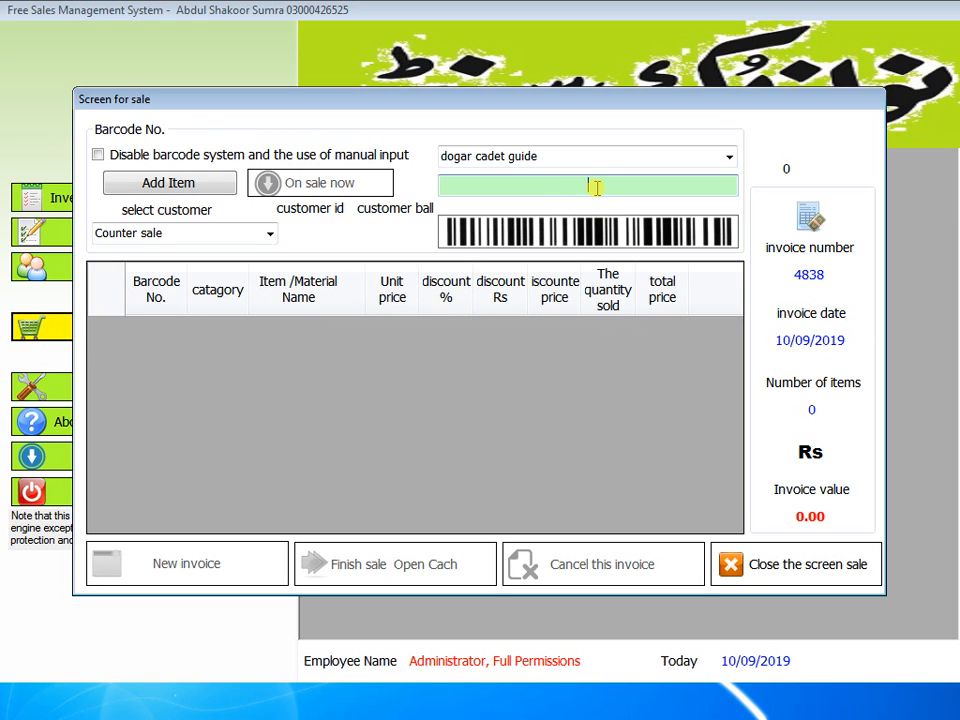
Disable the barcode system and enable manual input for the sale
{"action": "left_click", "coordinate": [97, 156]}
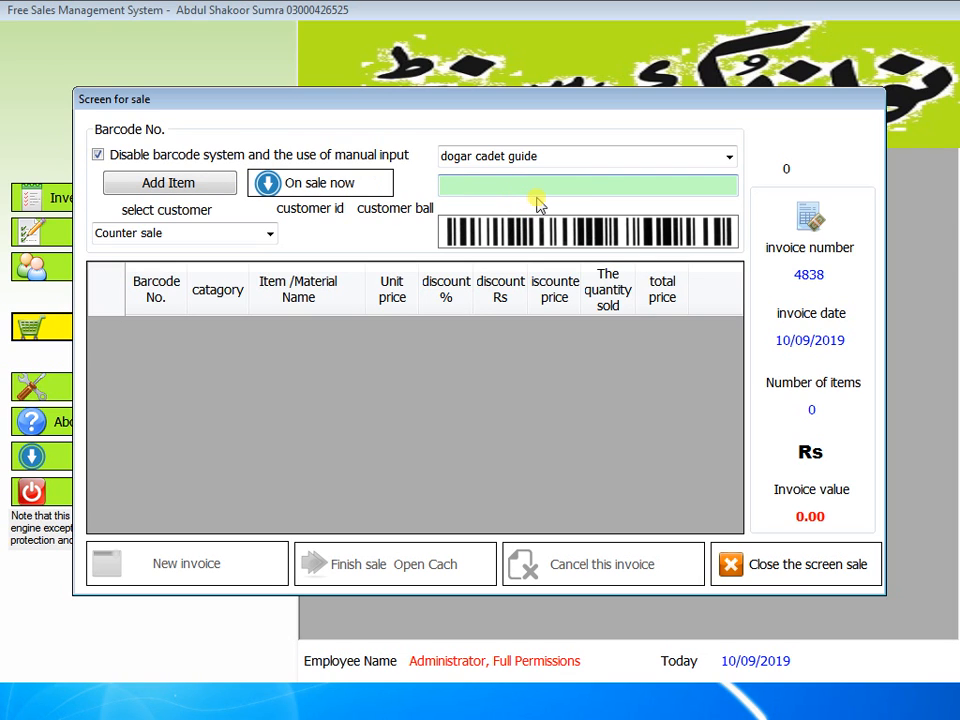
Add the dogar cadet guide to the invoice by manually entering its barcode number 100001
{"action": "type", "text": "2124656"}
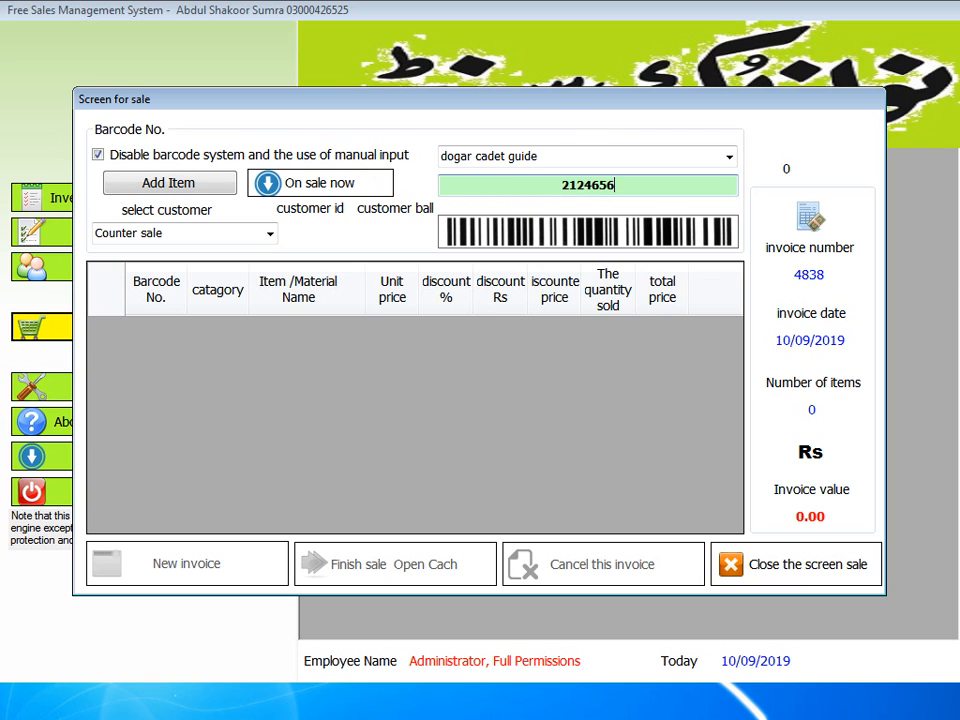
{"action": "type", "text": "1654654"}
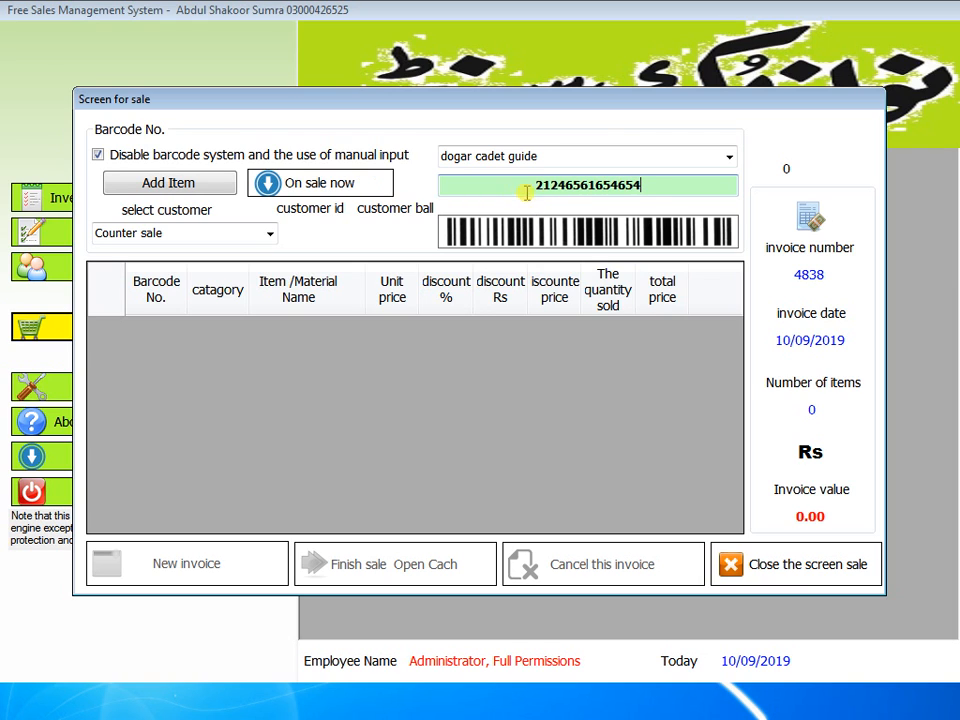
{"action": "left_click_drag", "start_coordinate": [642, 186], "coordinate": [519, 195]}
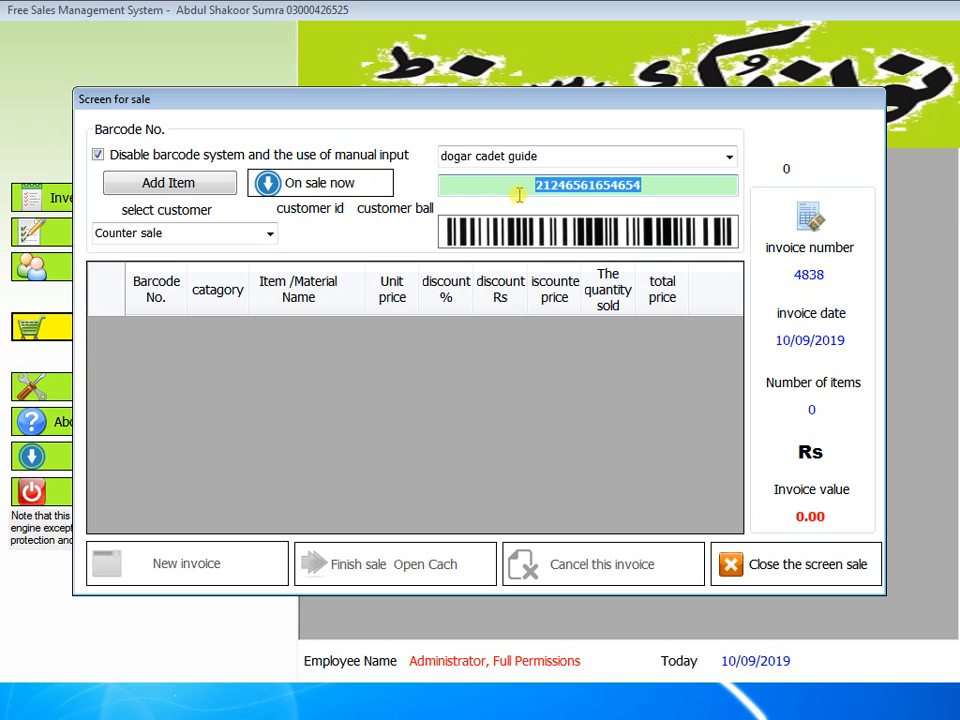
{"action": "type", "text": "1000"}
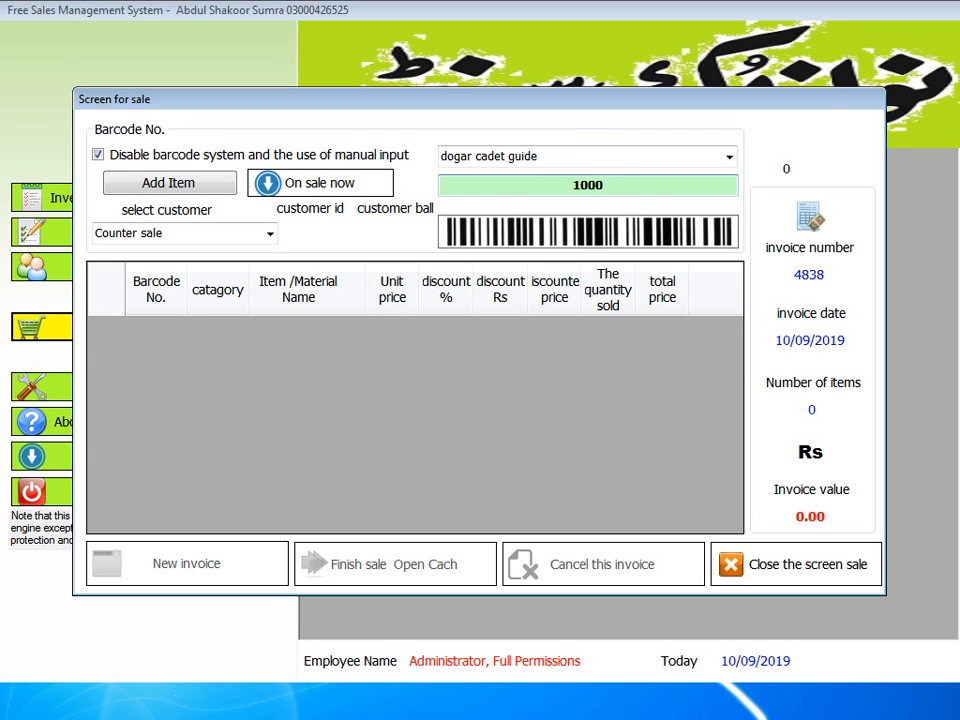
{"action": "type", "text": "01"}
{"action": "key", "text": "Return"}
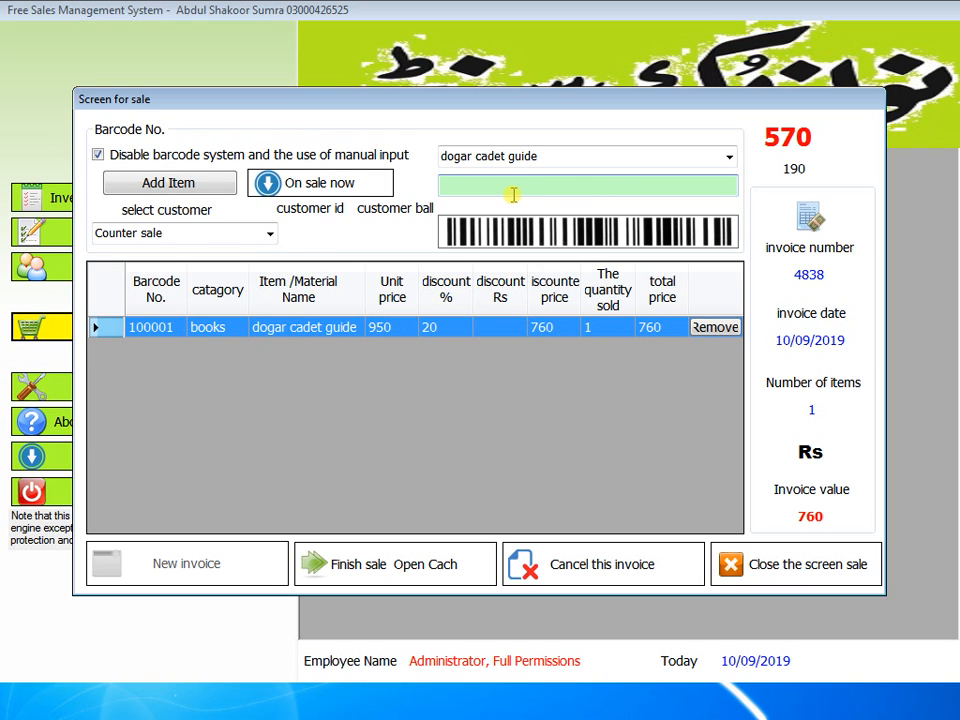
Give the dogar cadet guide line a 30 percent discount and a further discount of Rs 15
{"action": "left_click", "coordinate": [448, 330]}
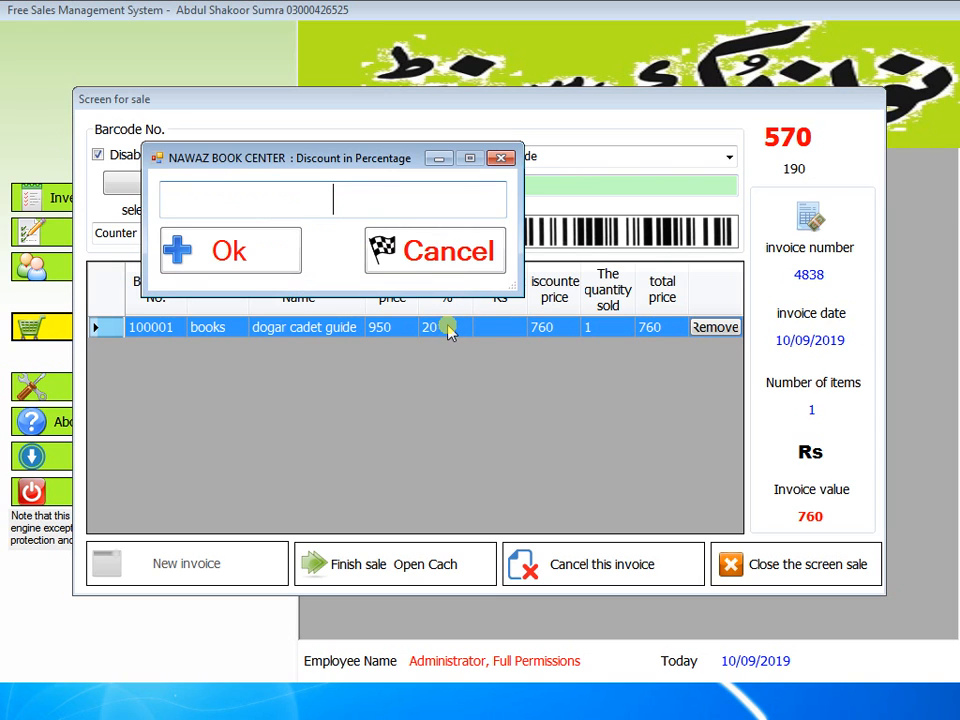
{"action": "type", "text": "30"}
{"action": "key", "text": "Return"}
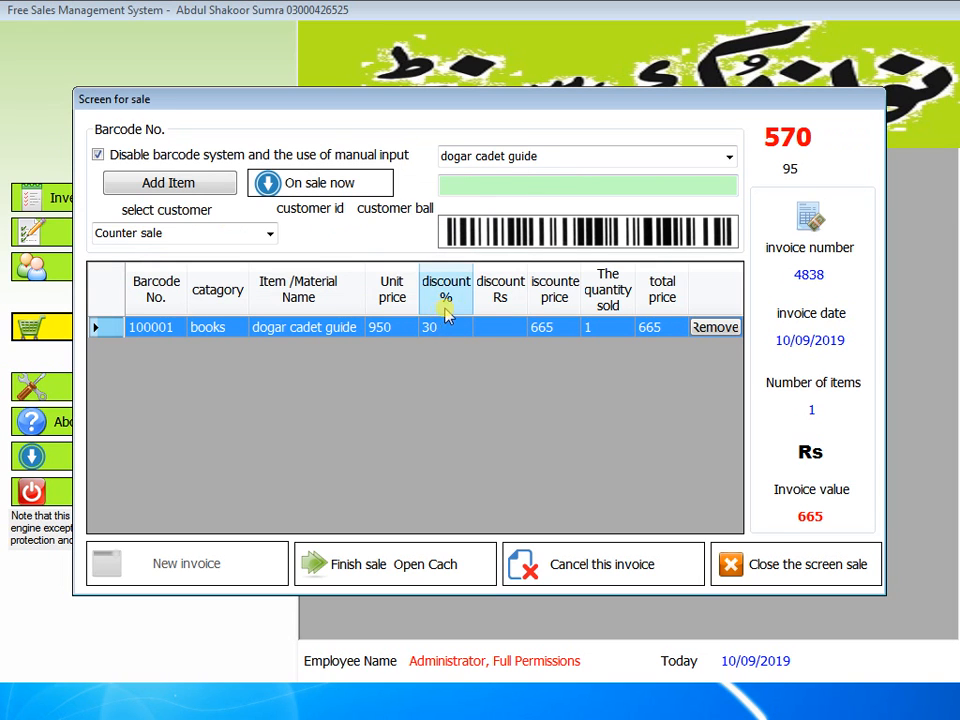
{"action": "left_click", "coordinate": [489, 327]}
{"action": "type", "text": "15"}
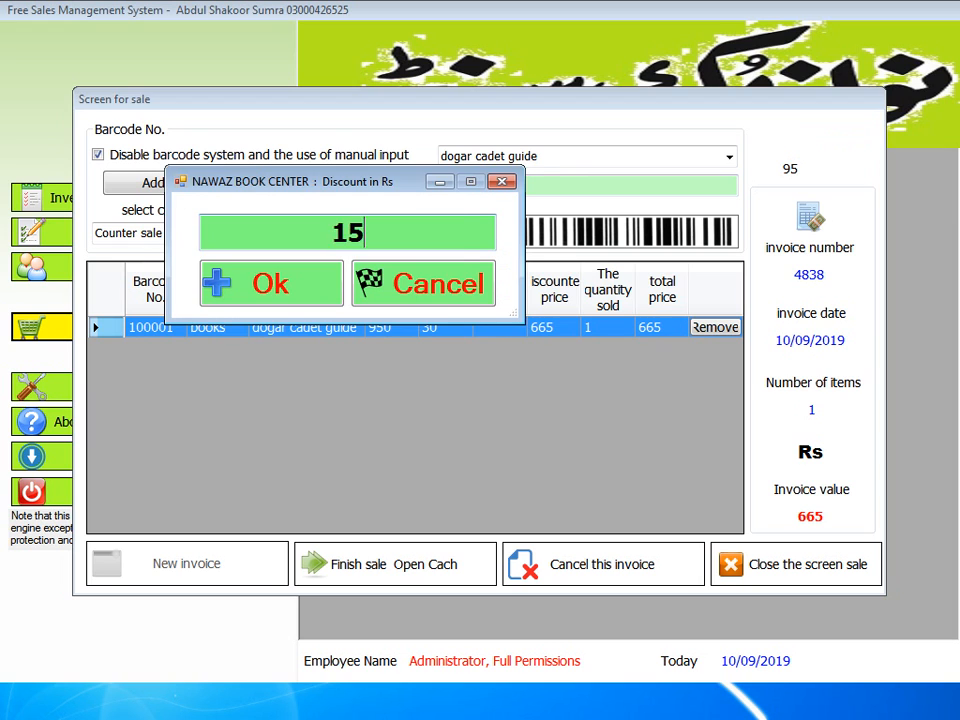
{"action": "key", "text": "Return"}
Set the quantity sold of the dogar cadet guide to 10
{"action": "left_click", "coordinate": [605, 338]}
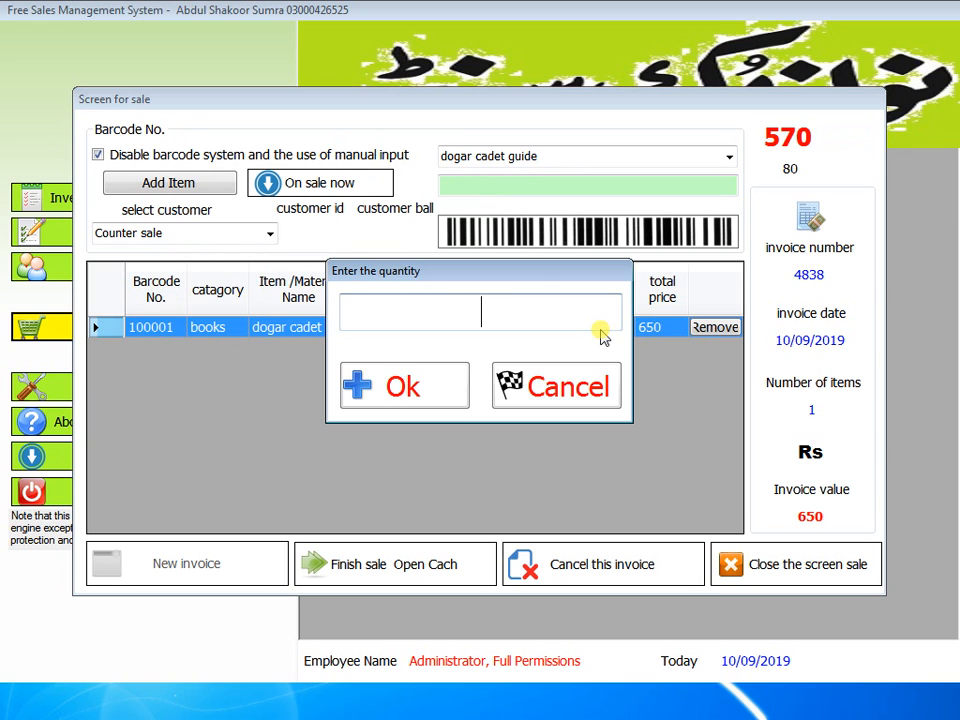
{"action": "type", "text": "10"}
{"action": "key", "text": "Return"}
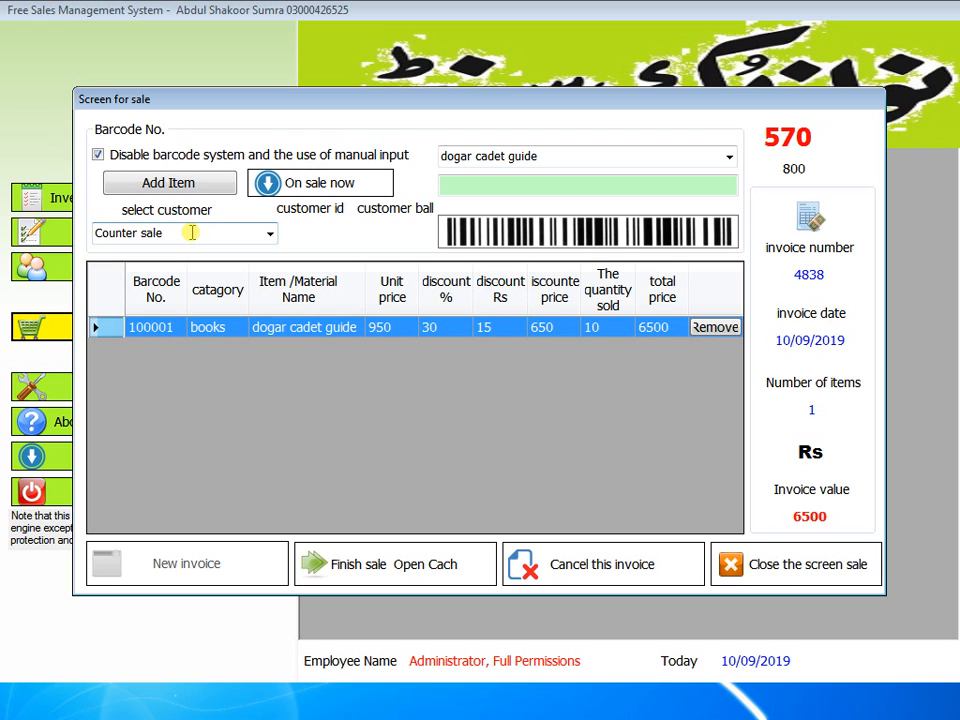
Keep Counter sale as the customer and start finishing the sale with an invoice discount of 500
{"action": "left_click", "coordinate": [269, 233]}
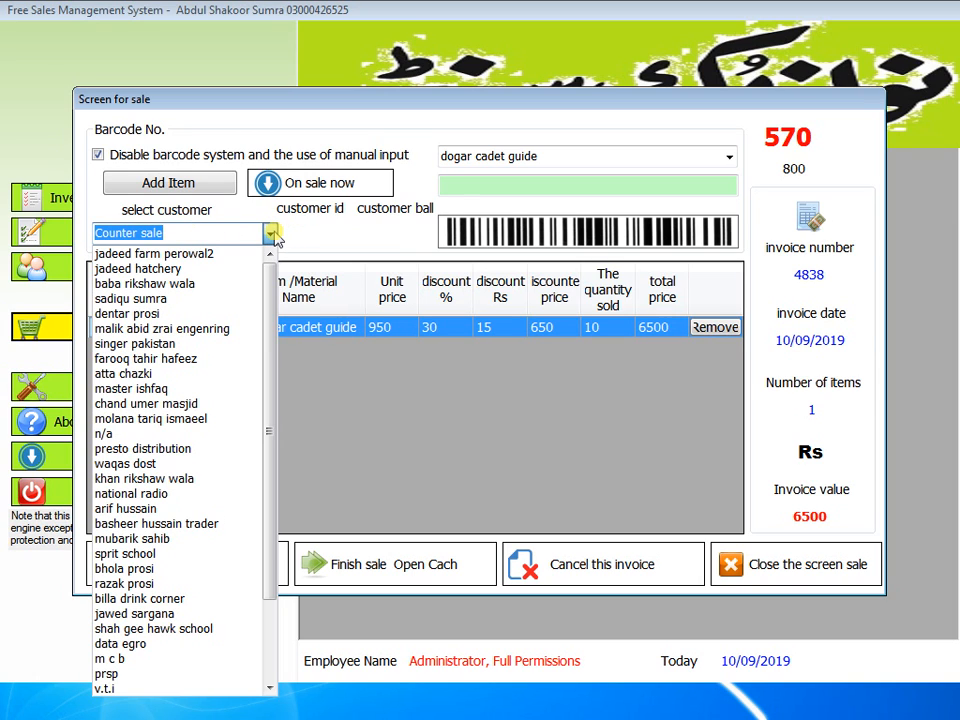
{"action": "left_click", "coordinate": [274, 234]}
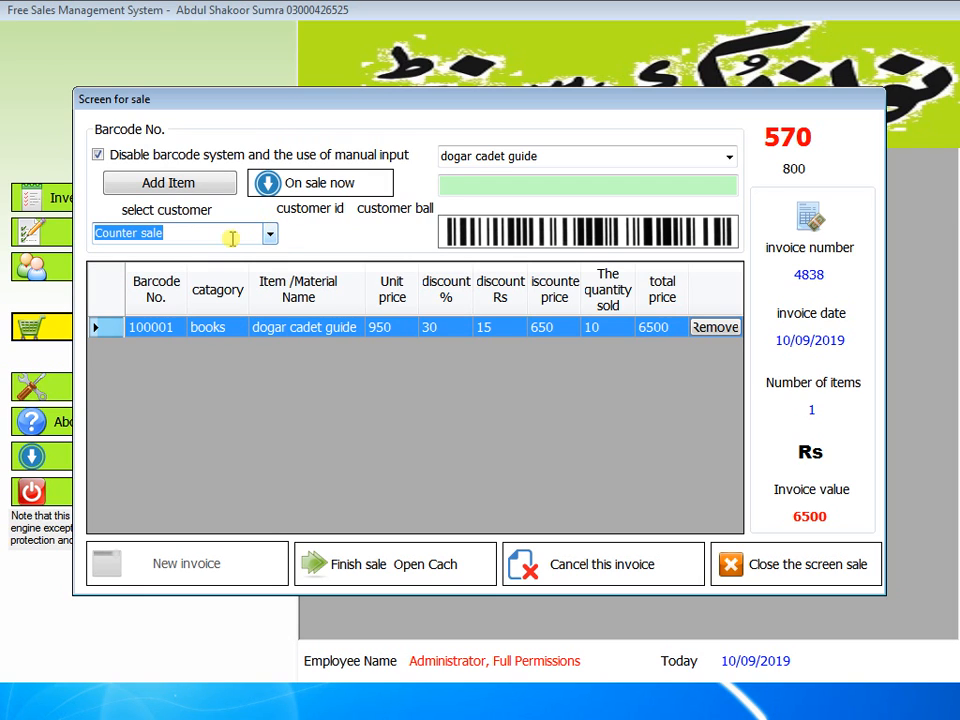
{"action": "left_click", "coordinate": [415, 573]}
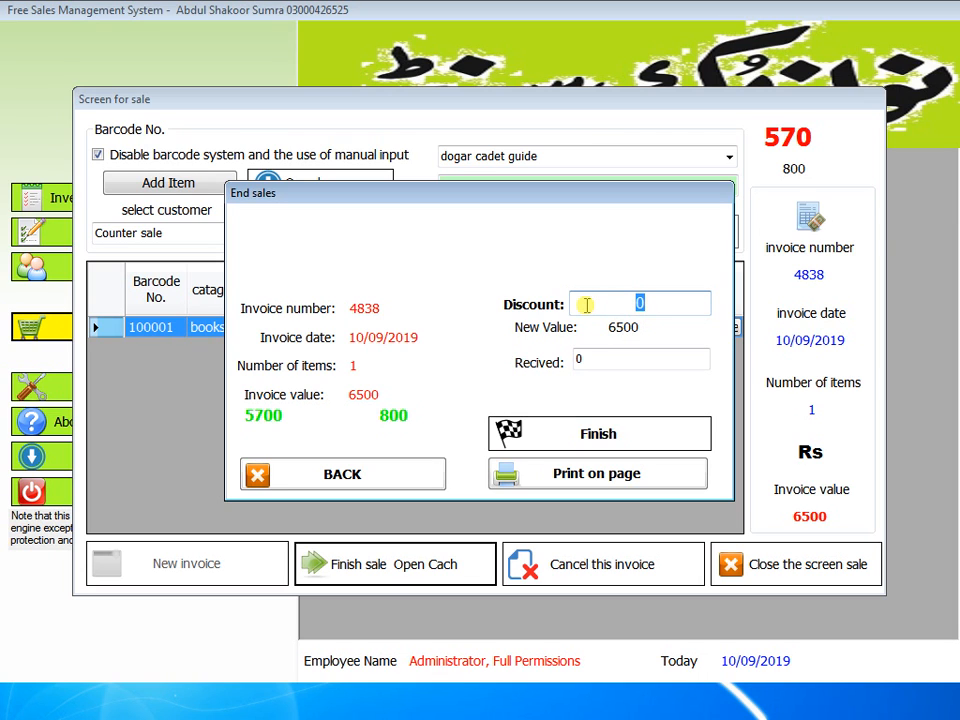
{"action": "type", "text": "500"}
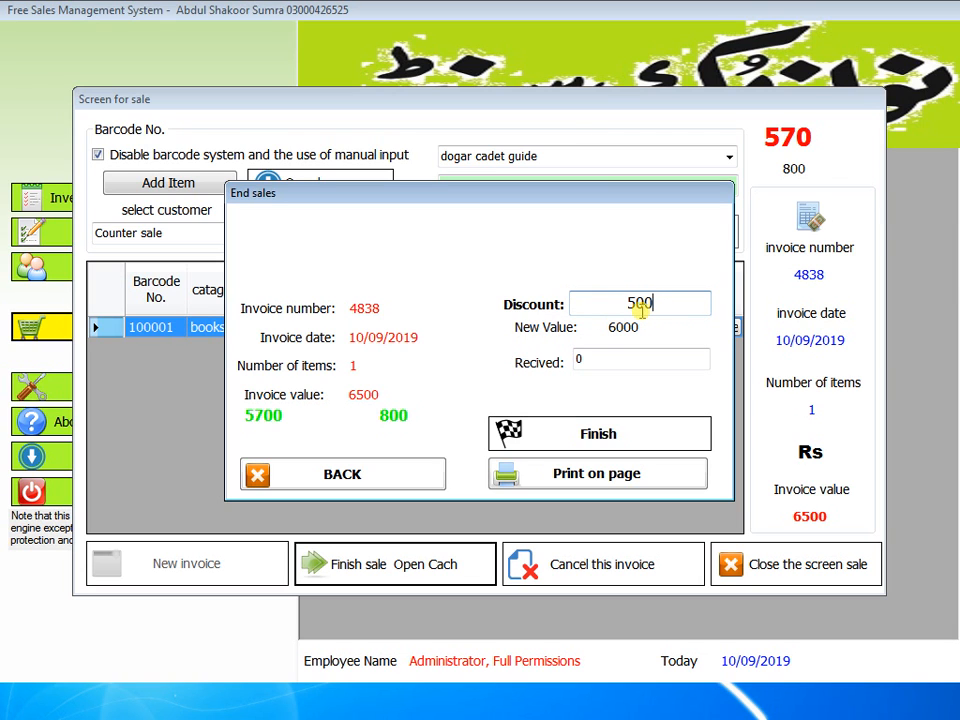
Move the End sales window aside to examine the item's line discounts behind it, and move it back
{"action": "left_click_drag", "start_coordinate": [536, 197], "coordinate": [463, 345]}
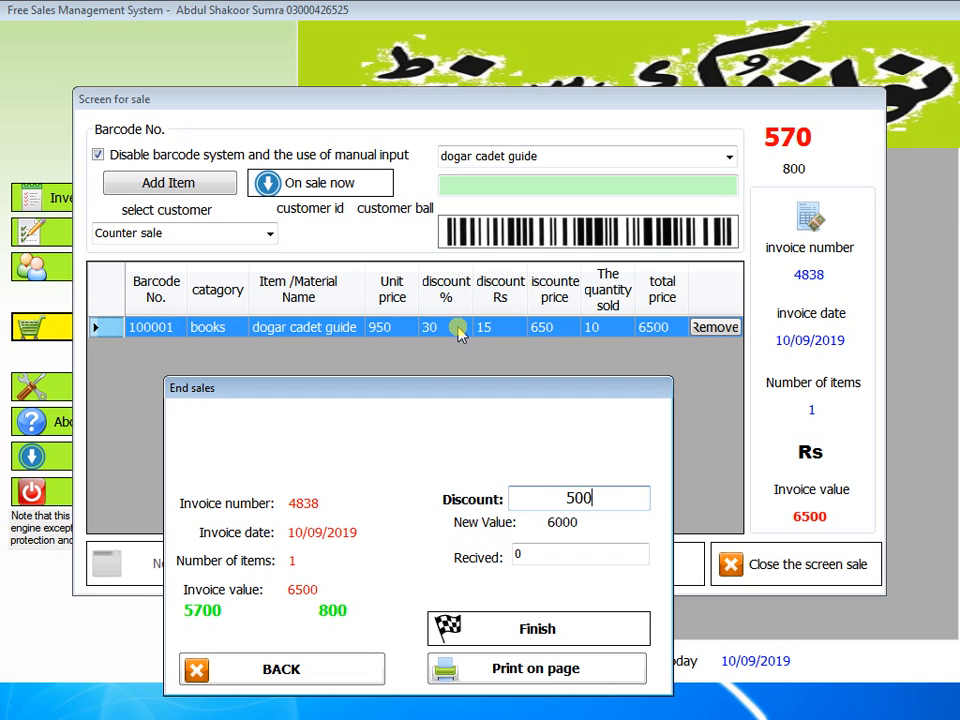
{"action": "left_click_drag", "start_coordinate": [426, 380], "coordinate": [482, 254]}
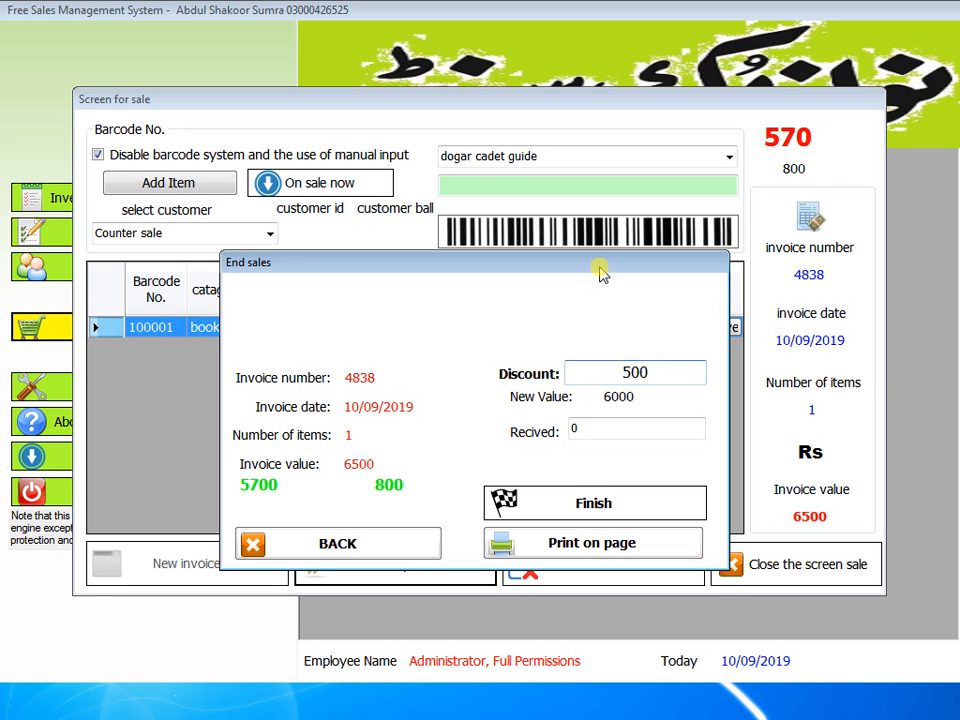
{"action": "left_click_drag", "start_coordinate": [600, 272], "coordinate": [567, 408]}
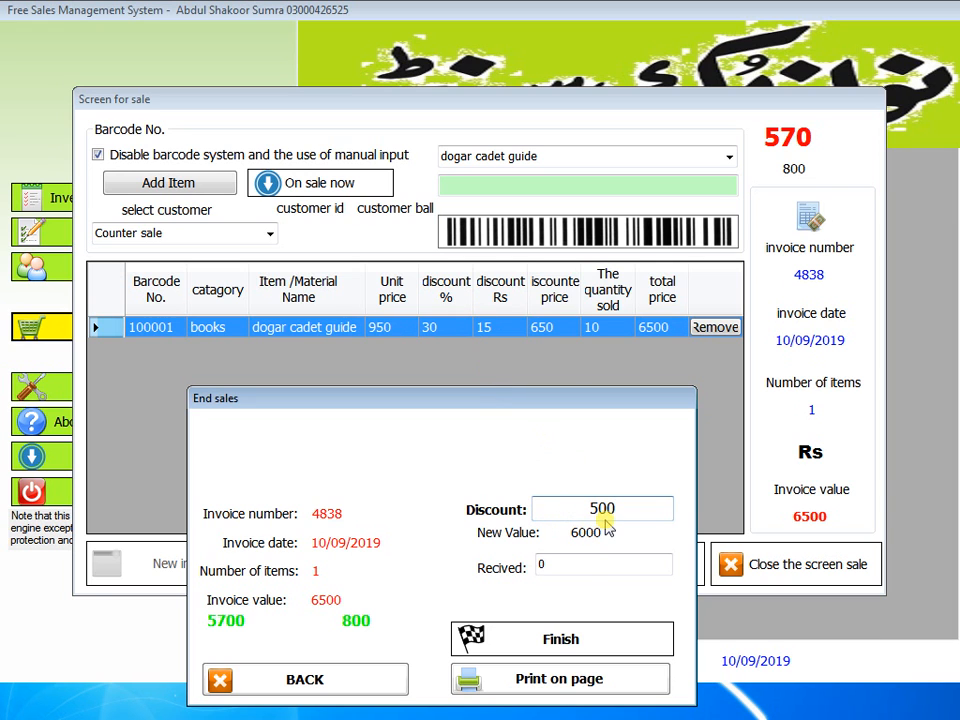
{"action": "left_click_drag", "start_coordinate": [500, 396], "coordinate": [527, 232]}
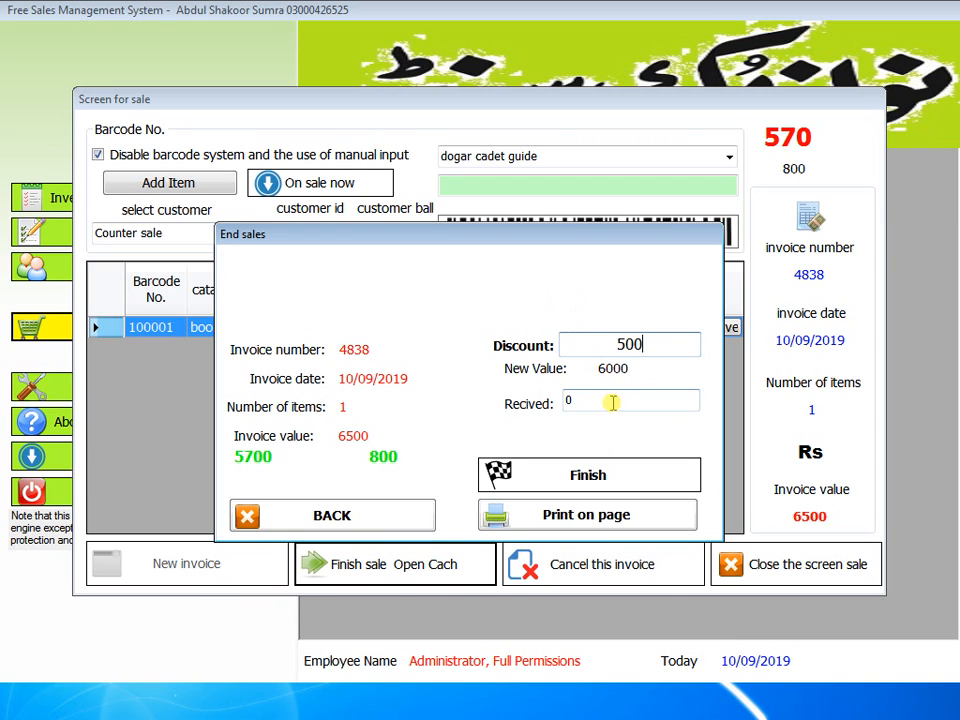
Try to finish the sale with a received amount of 132135
{"action": "key", "text": "Tab"}
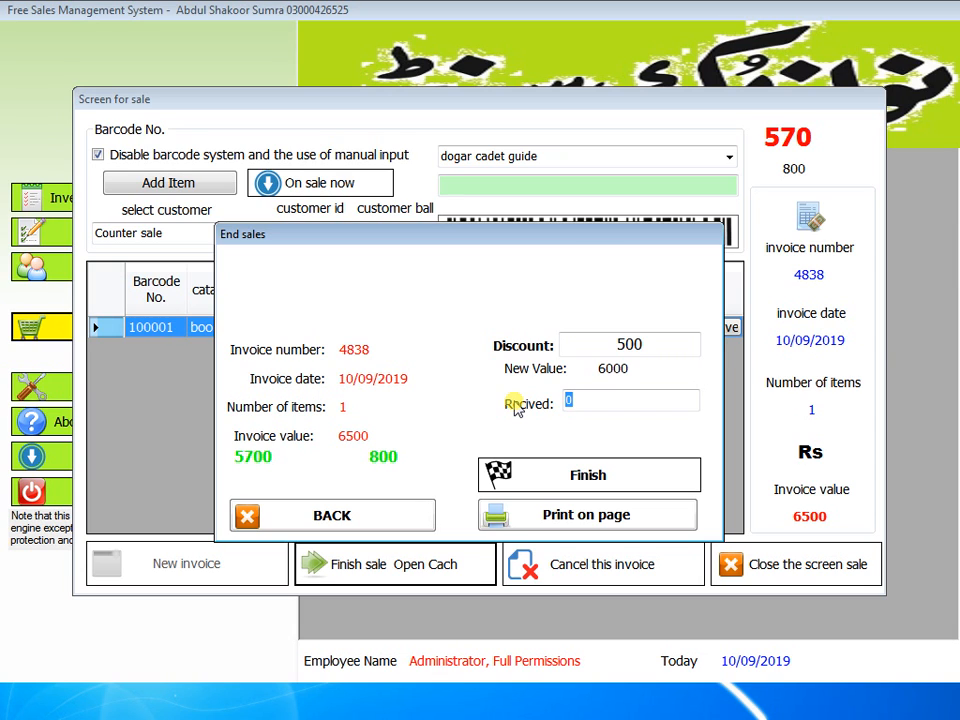
{"action": "type", "text": "132135"}
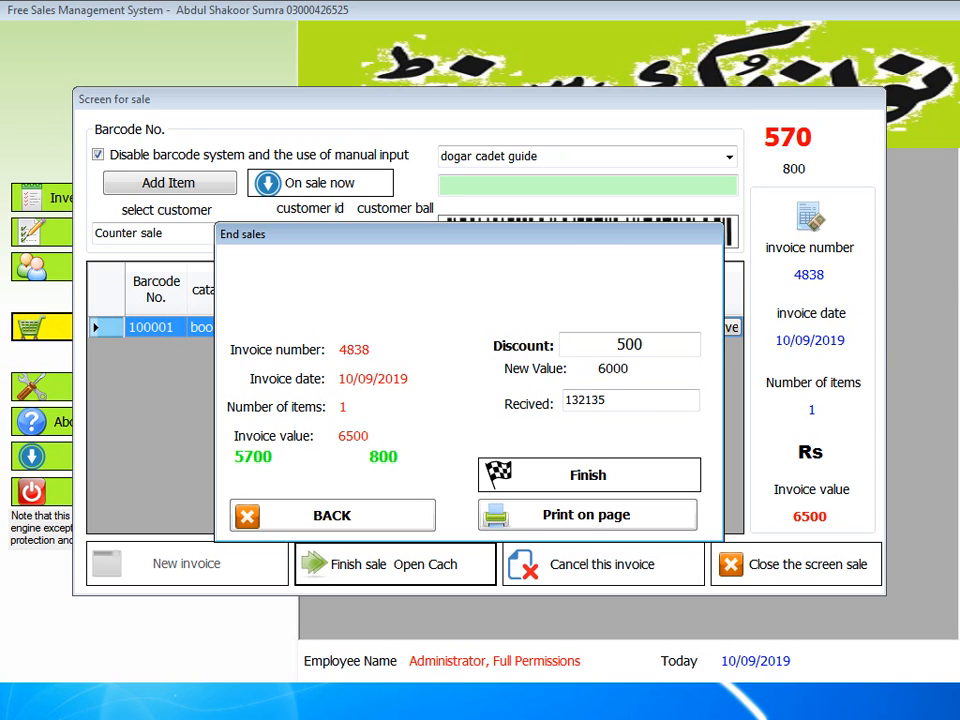
{"action": "left_click", "coordinate": [540, 474]}
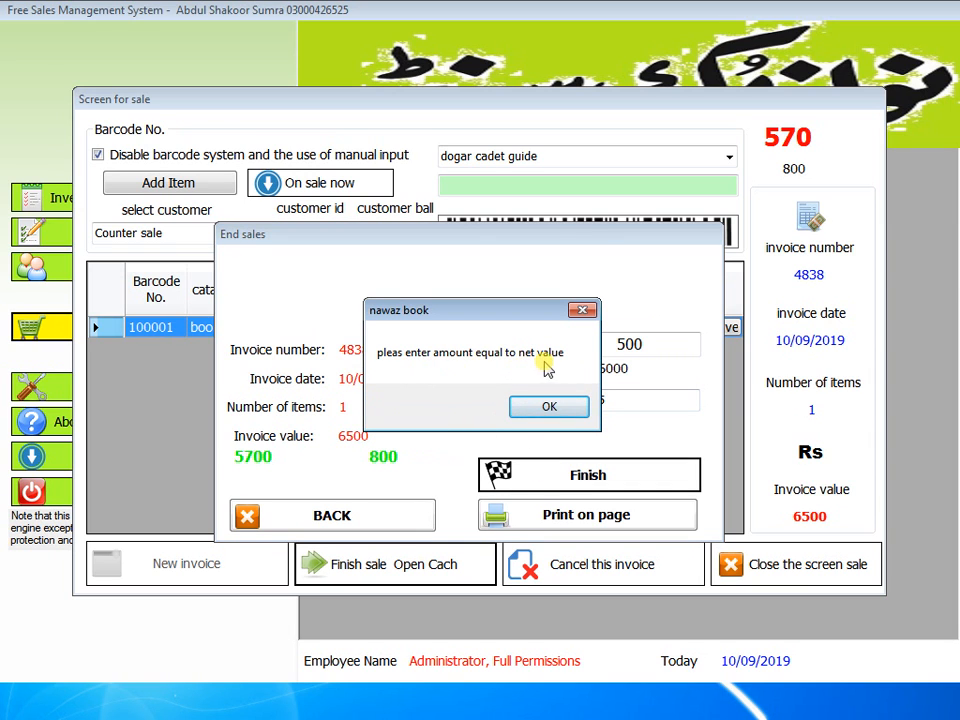
{"action": "left_click", "coordinate": [546, 404]}
Set the received amount to 6000 and open the print preview of the invoice
{"action": "left_click_drag", "start_coordinate": [643, 403], "coordinate": [521, 403]}
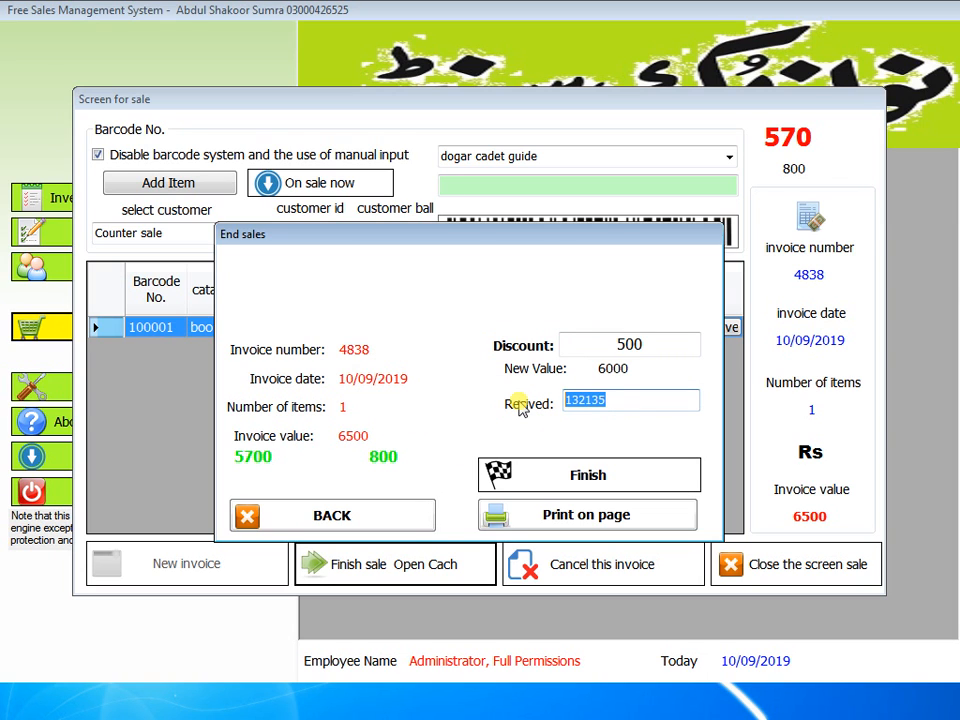
{"action": "type", "text": "6000"}
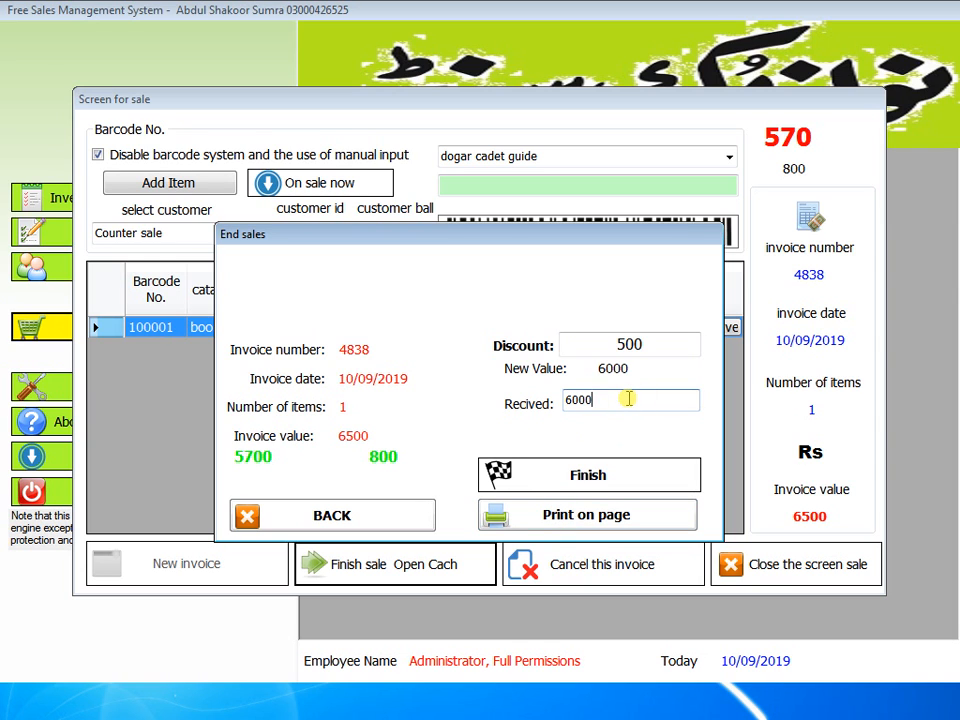
{"action": "left_click", "coordinate": [600, 401]}
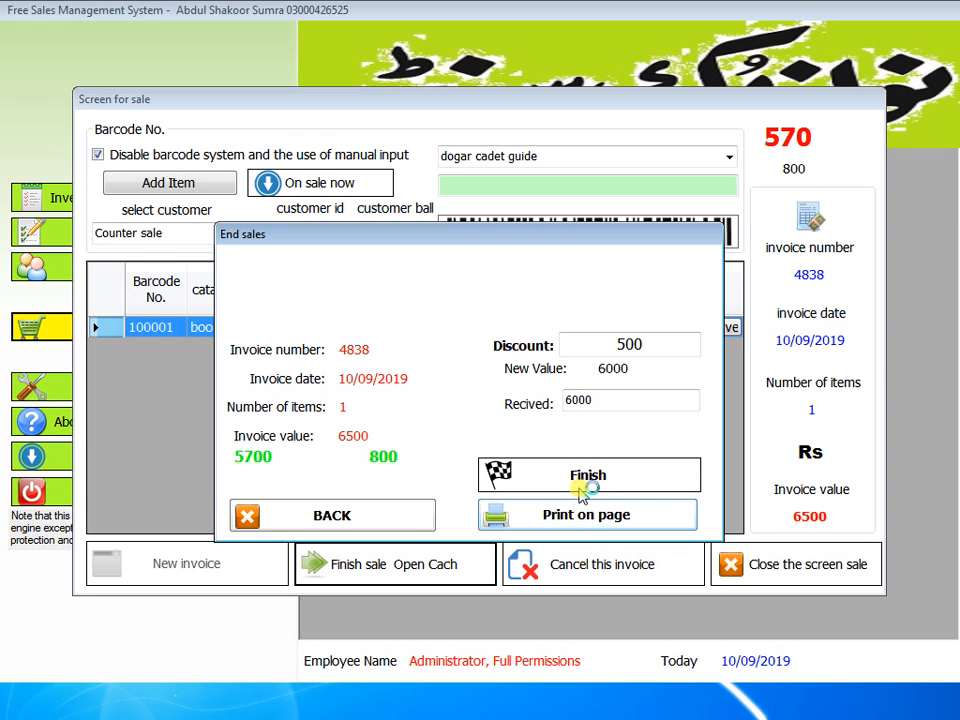
{"action": "left_click", "coordinate": [636, 510]}
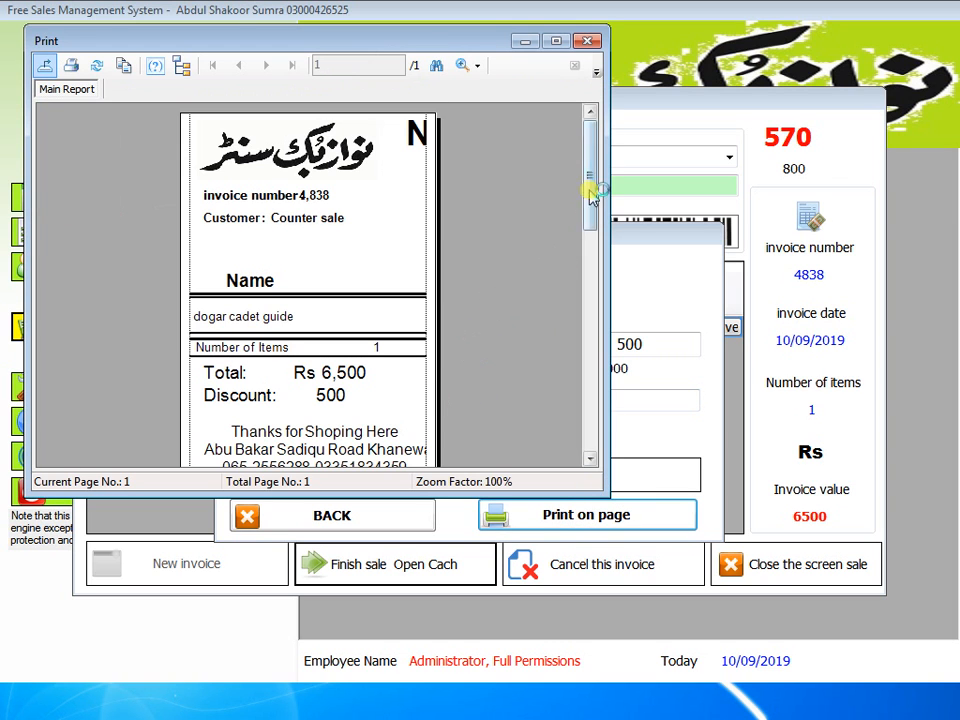
{"action": "mouse_move", "coordinate": [589, 176]}
{"action": "left_mouse_down"}
{"action": "mouse_move", "coordinate": [596, 246]}
{"action": "mouse_move", "coordinate": [600, 190]}
{"action": "left_mouse_up"}
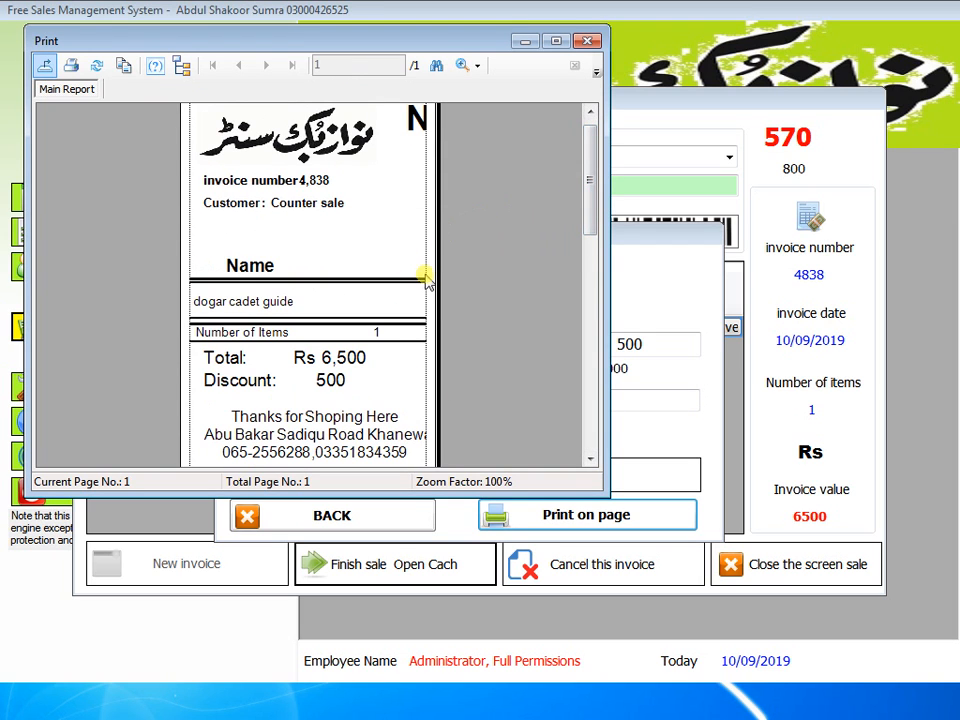